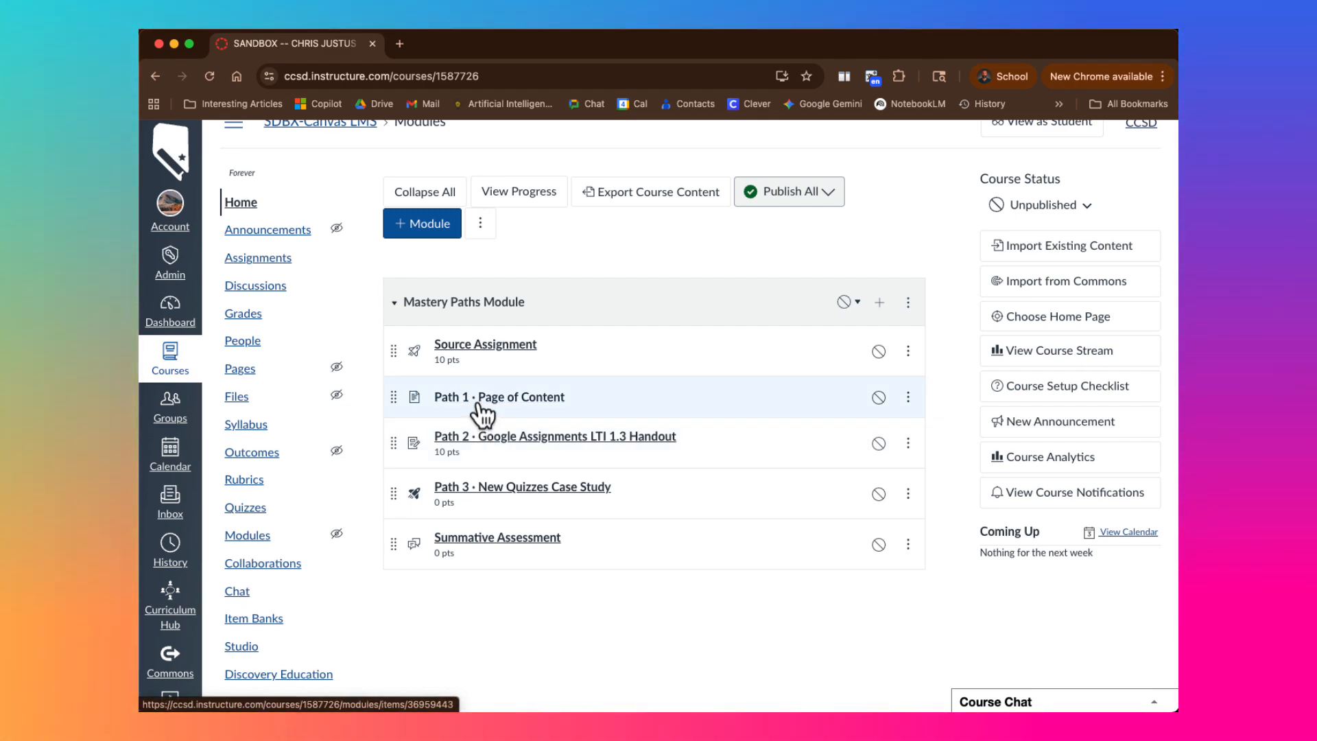
- Assign the Path 1 · Page of Content page to Mastery Paths instead of Everyone and save it
click(481, 404)
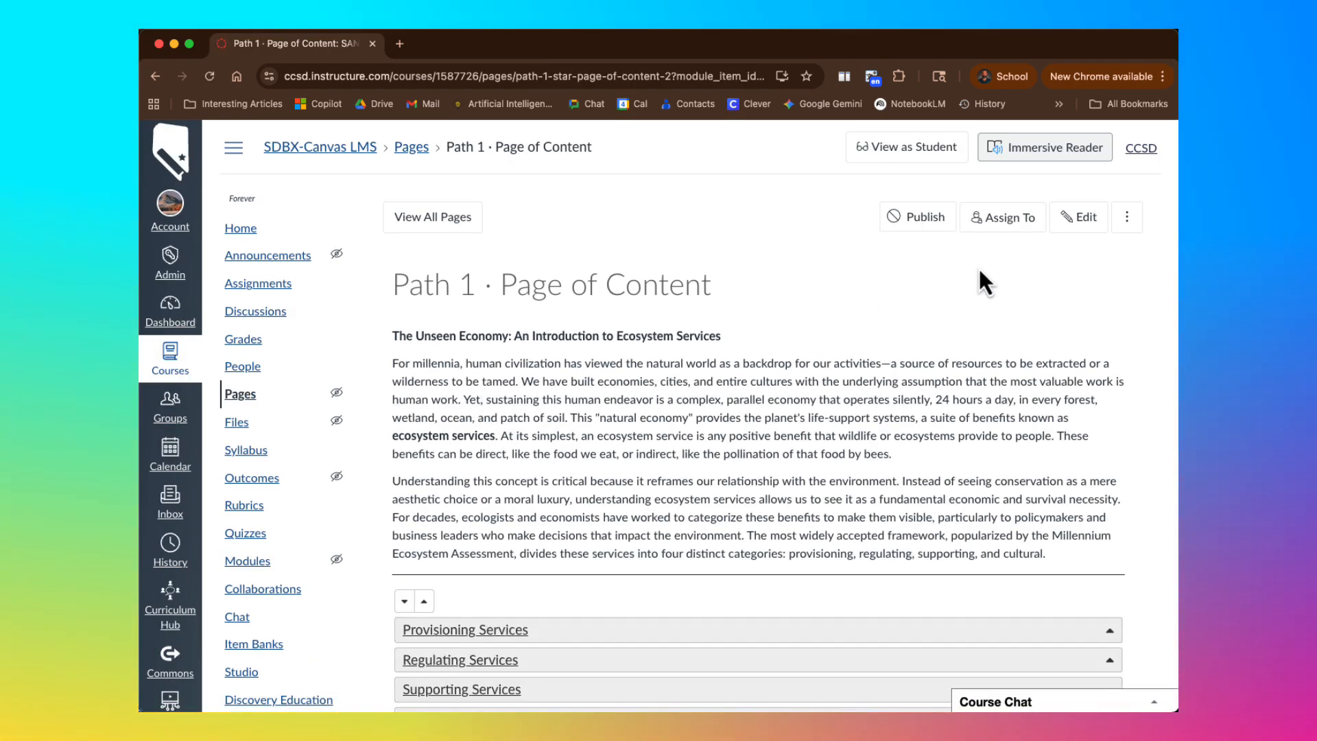
click(1077, 218)
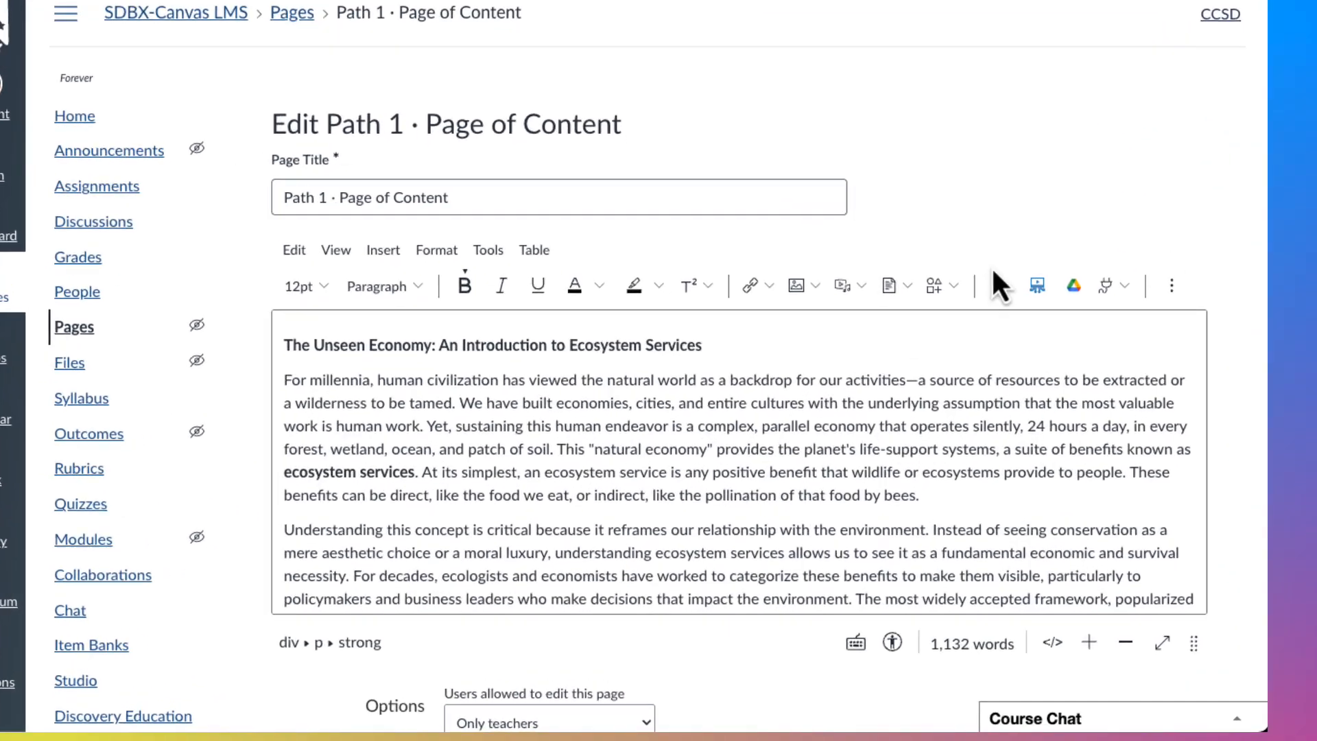
scroll(915, 701, down, 10)
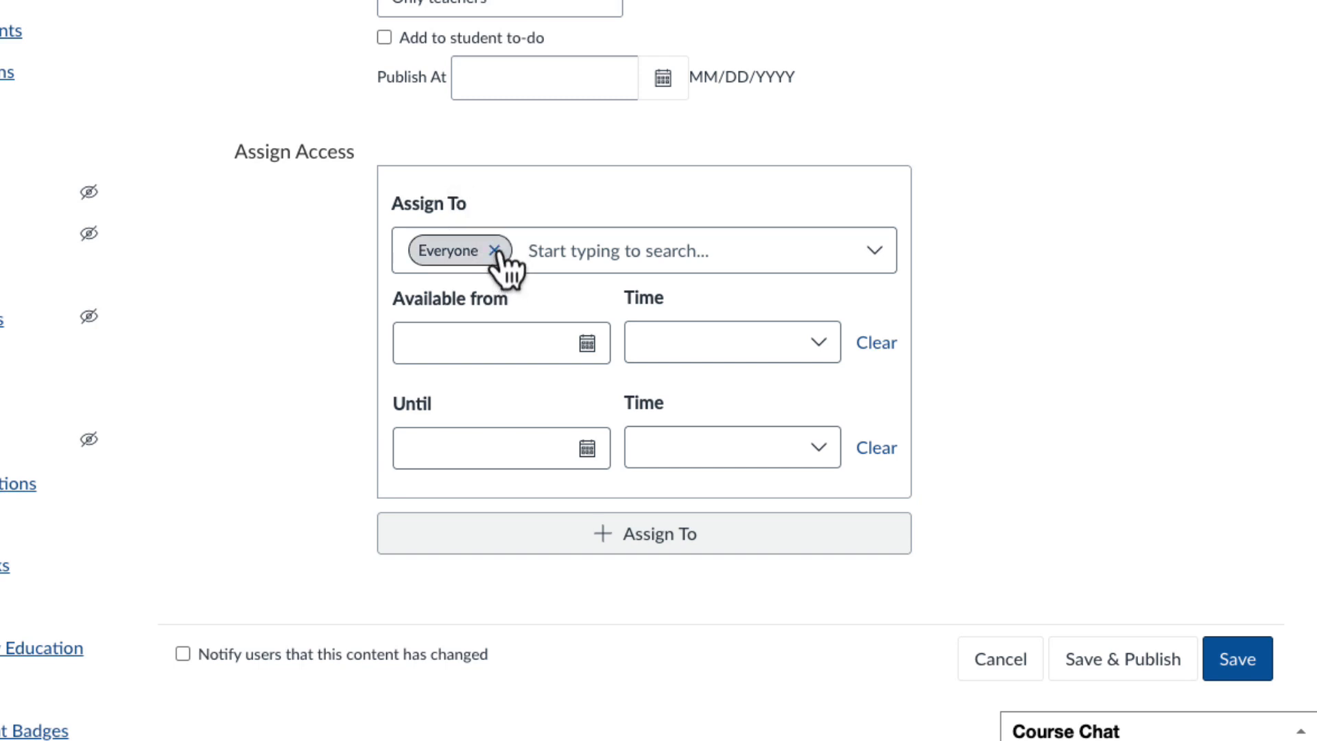
click(494, 250)
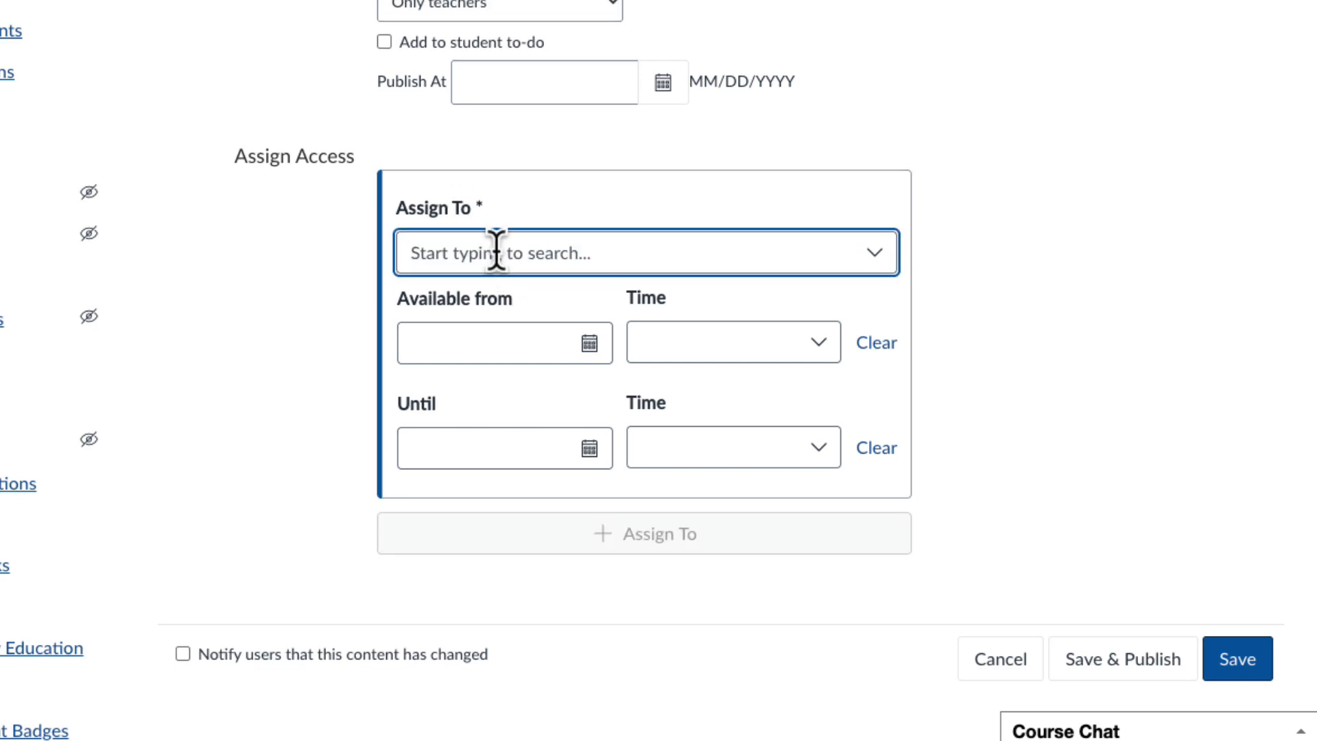
click(496, 252)
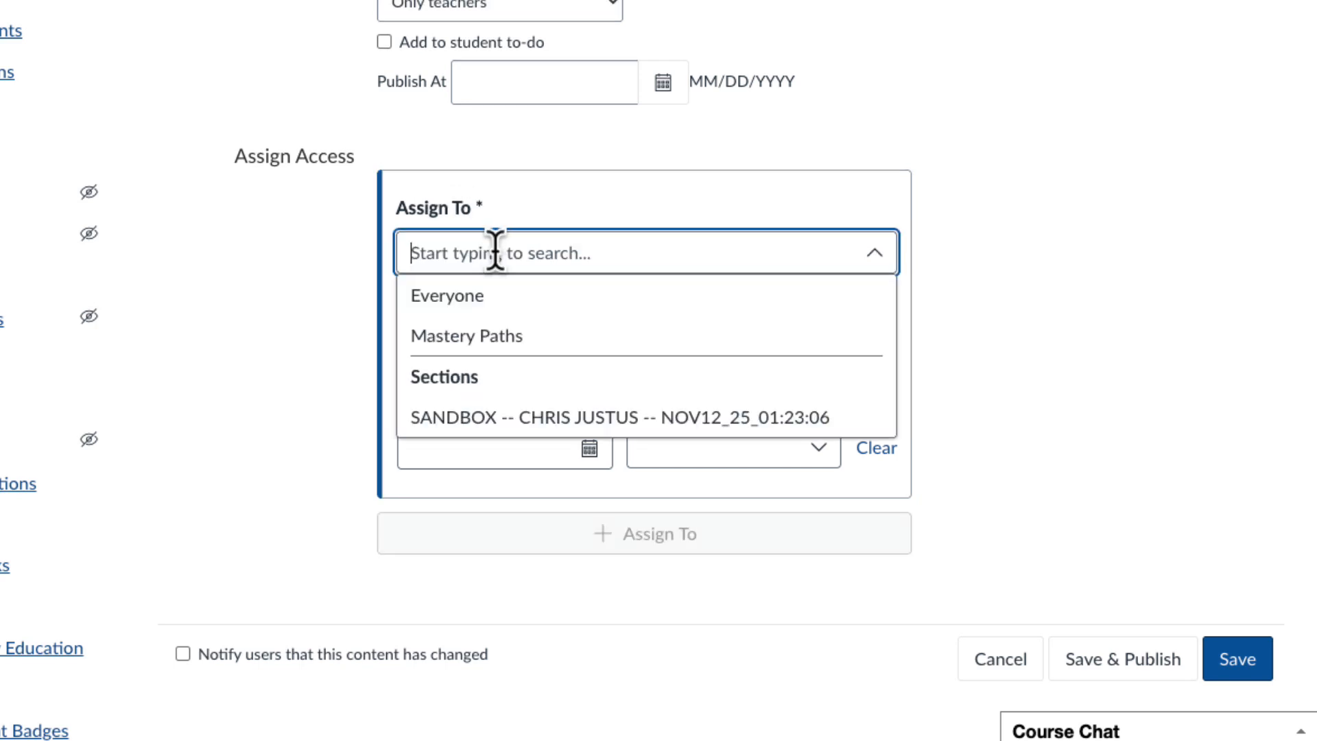
click(480, 340)
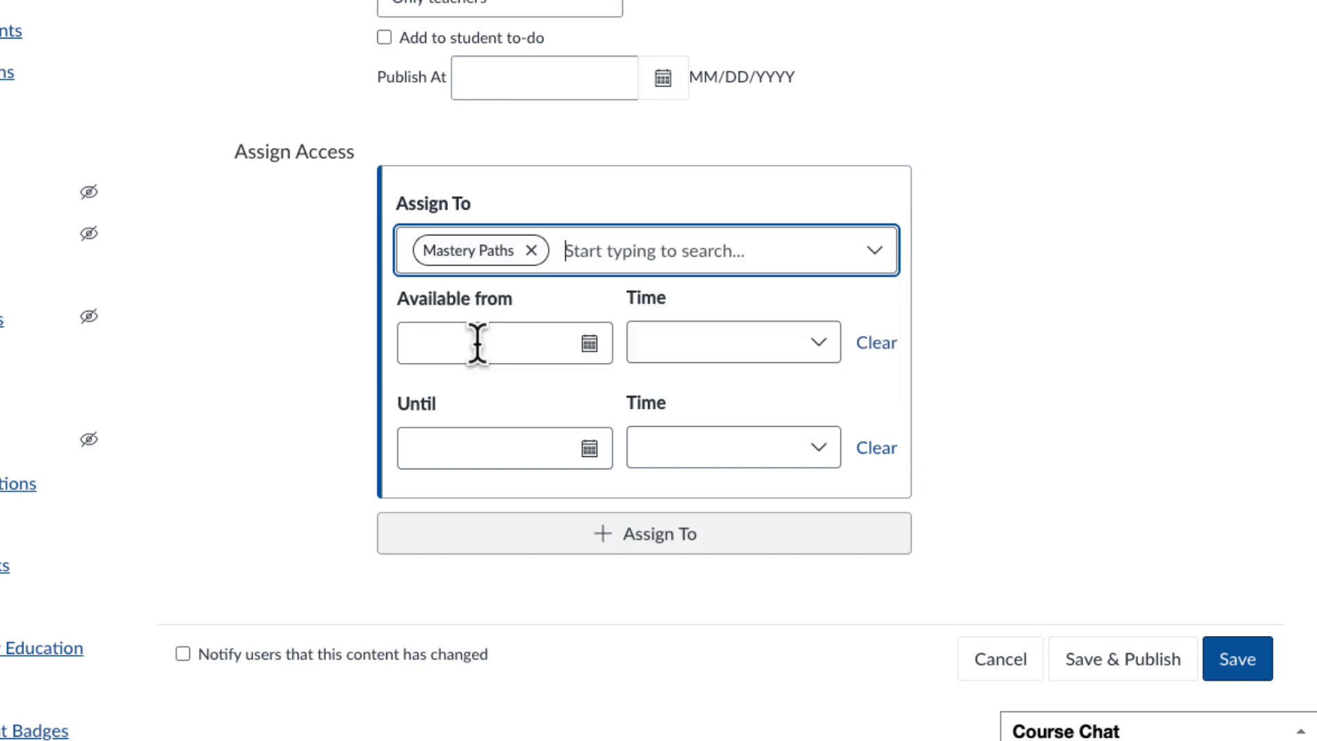
scroll(1014, 285, up, 10)
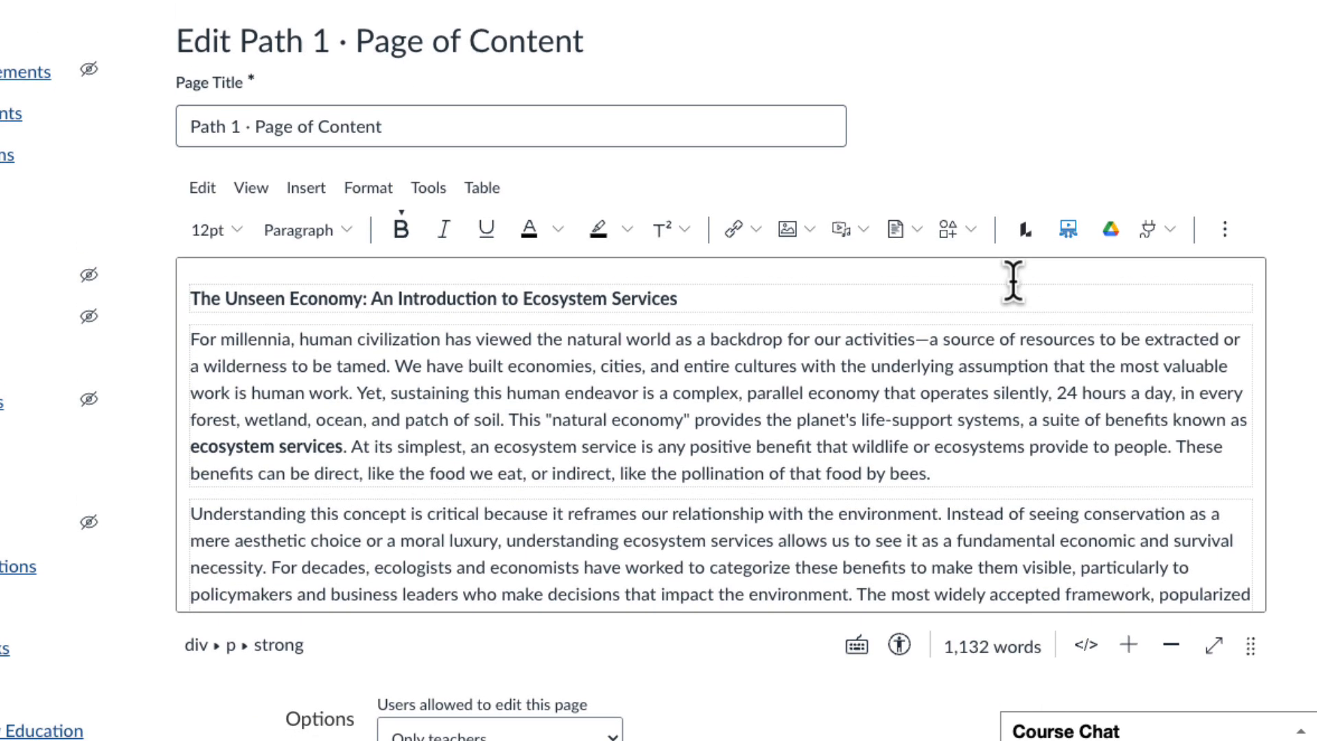
scroll(1012, 281, down, 10)
scroll(1017, 273, down, 10)
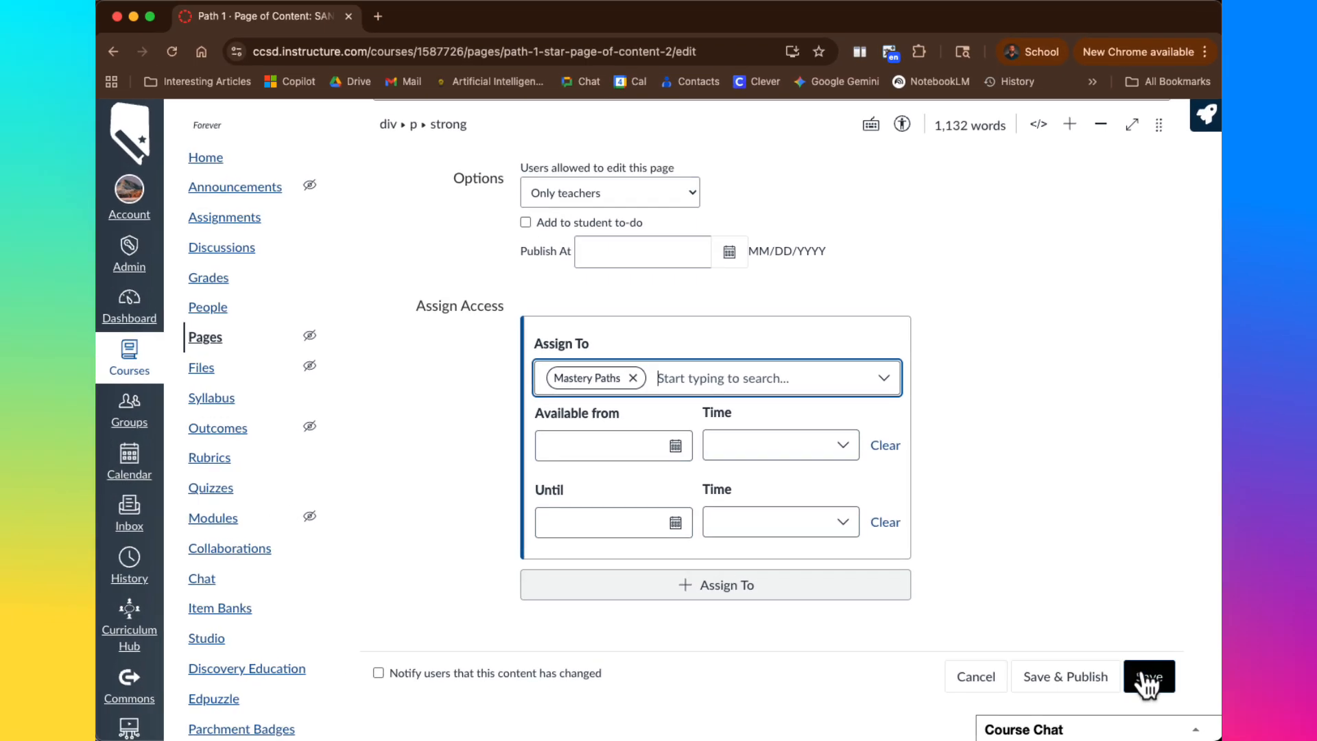
click(1187, 669)
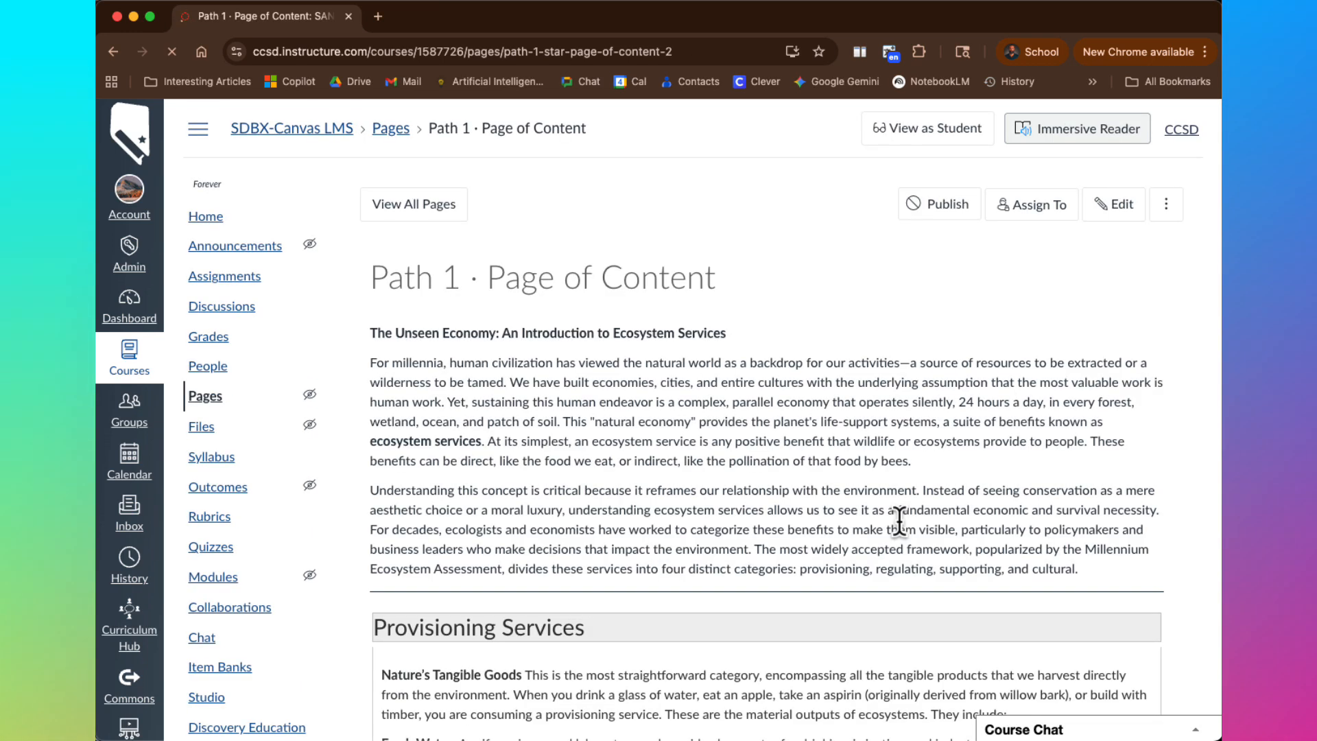
- Assign the Path 2 · Google Assignments LTI 1.3 Handout to Mastery Paths instead of Everyone and save it, accepting the limited assignment
click(221, 218)
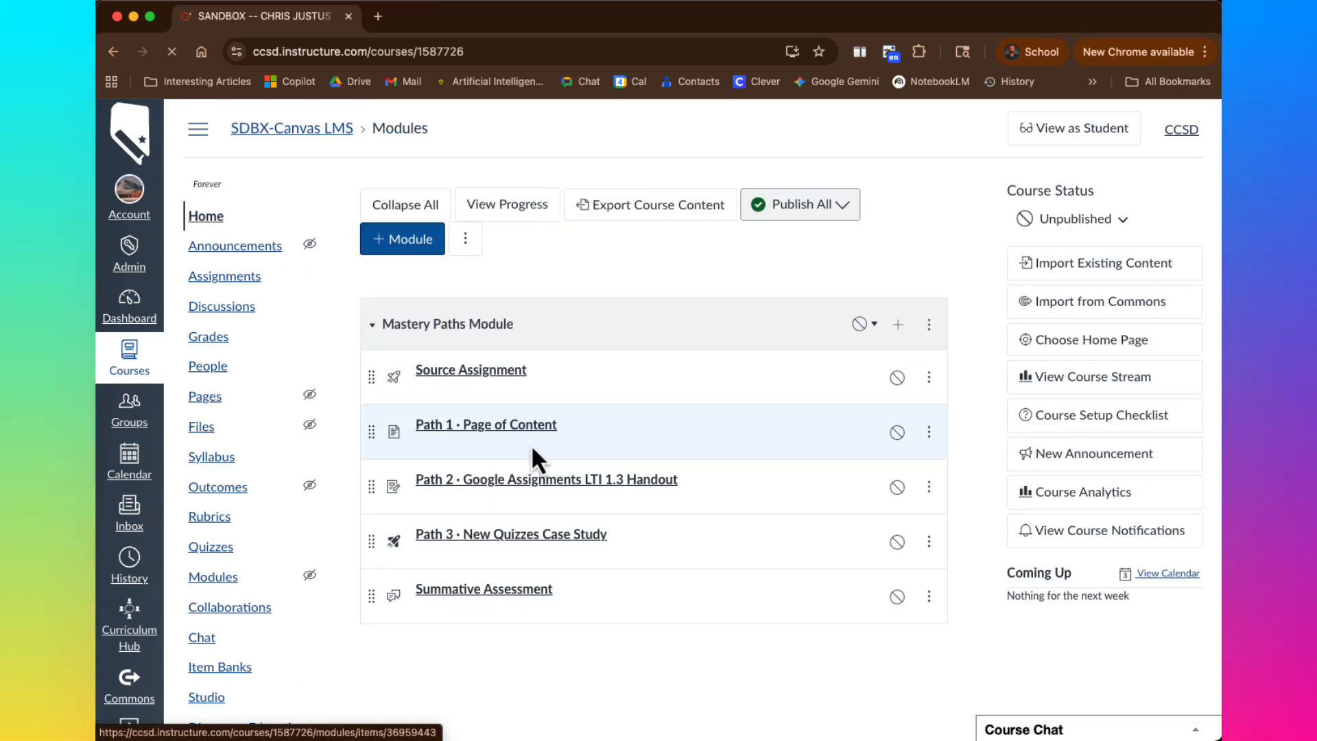
click(504, 473)
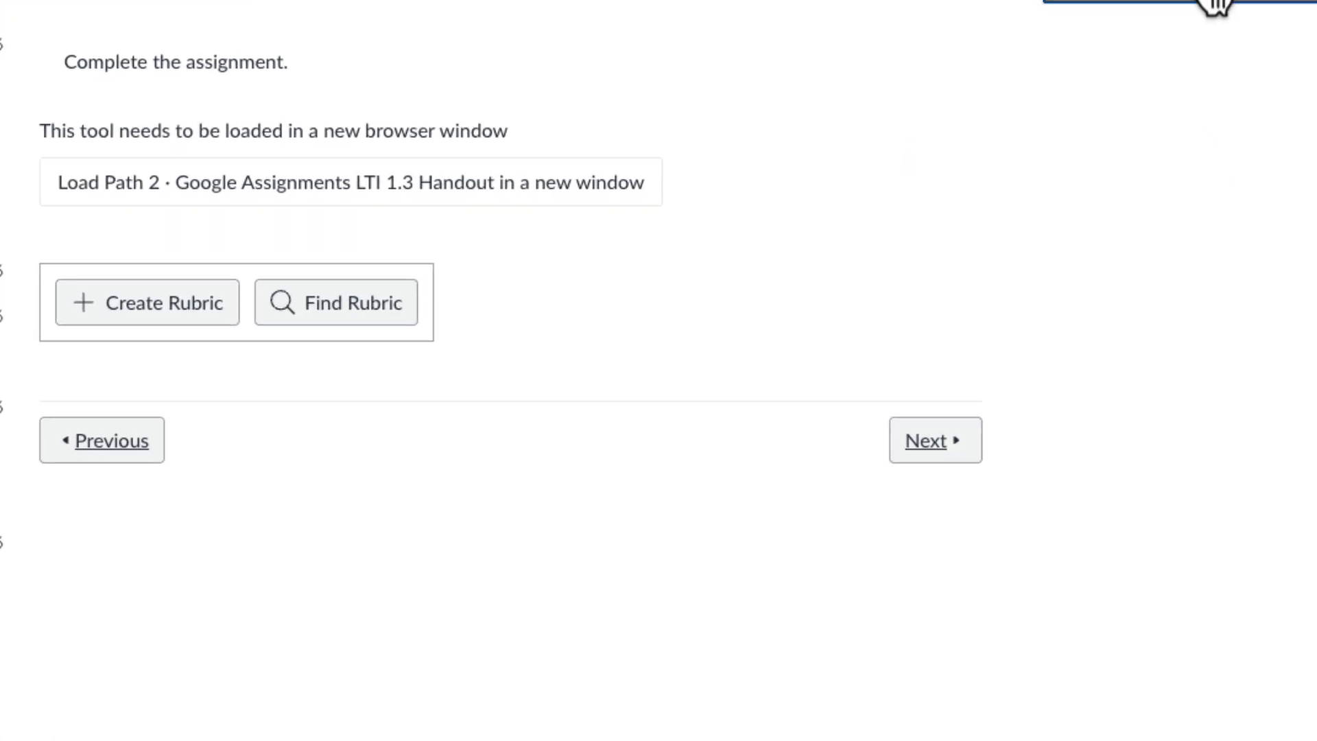
click(1214, 6)
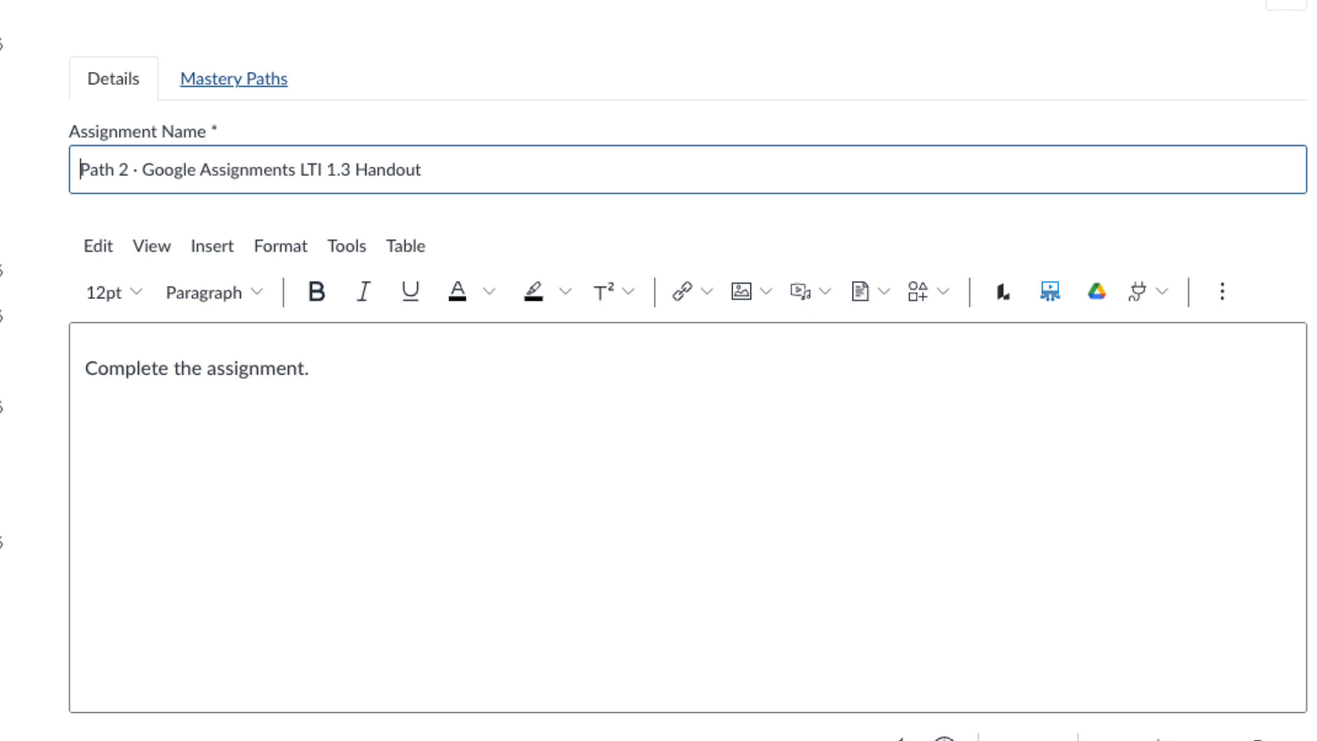
scroll(659, 412, down, 20)
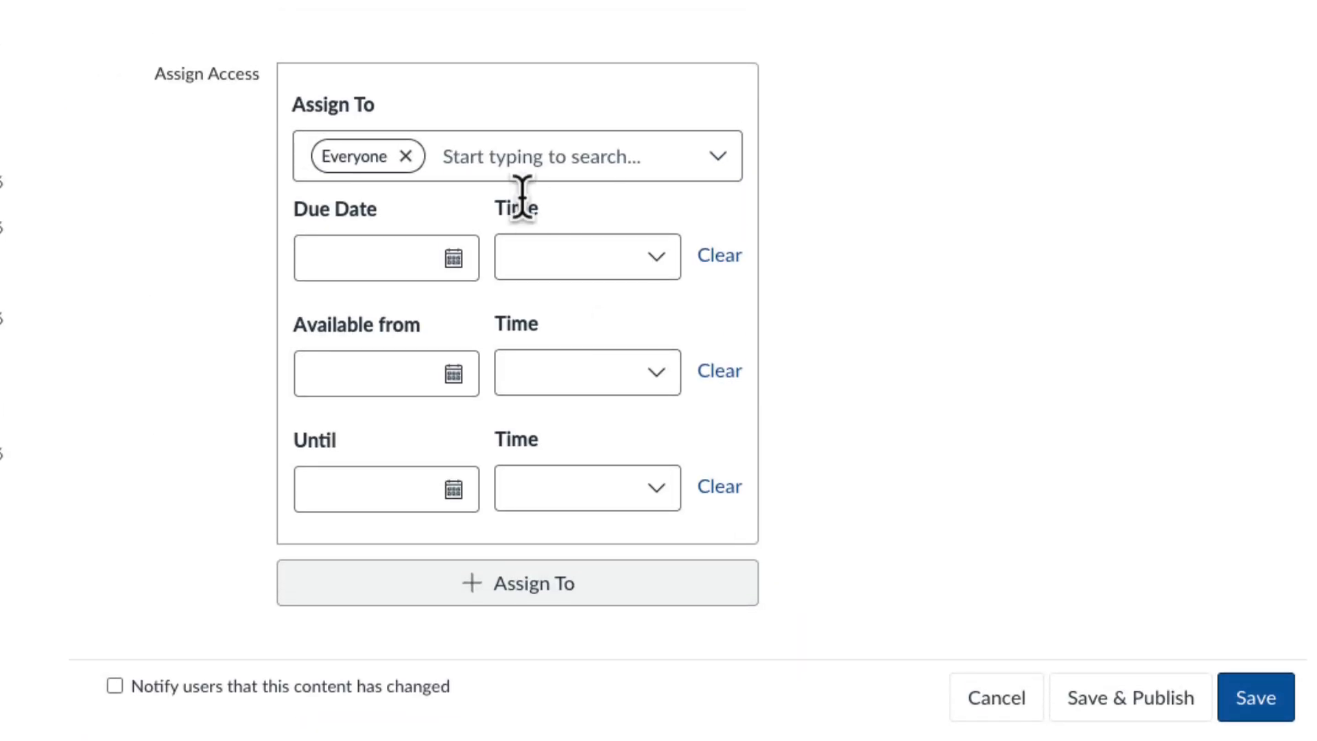
click(414, 165)
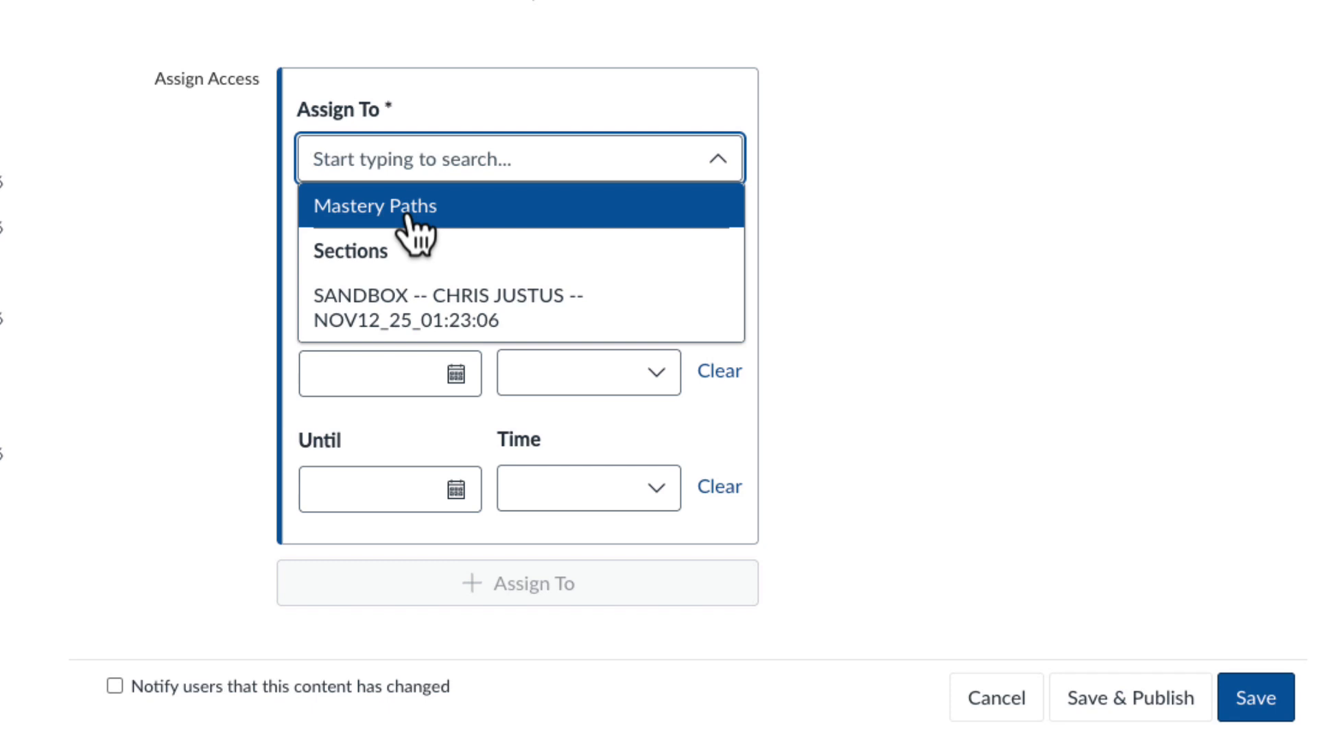
click(410, 219)
click(1261, 703)
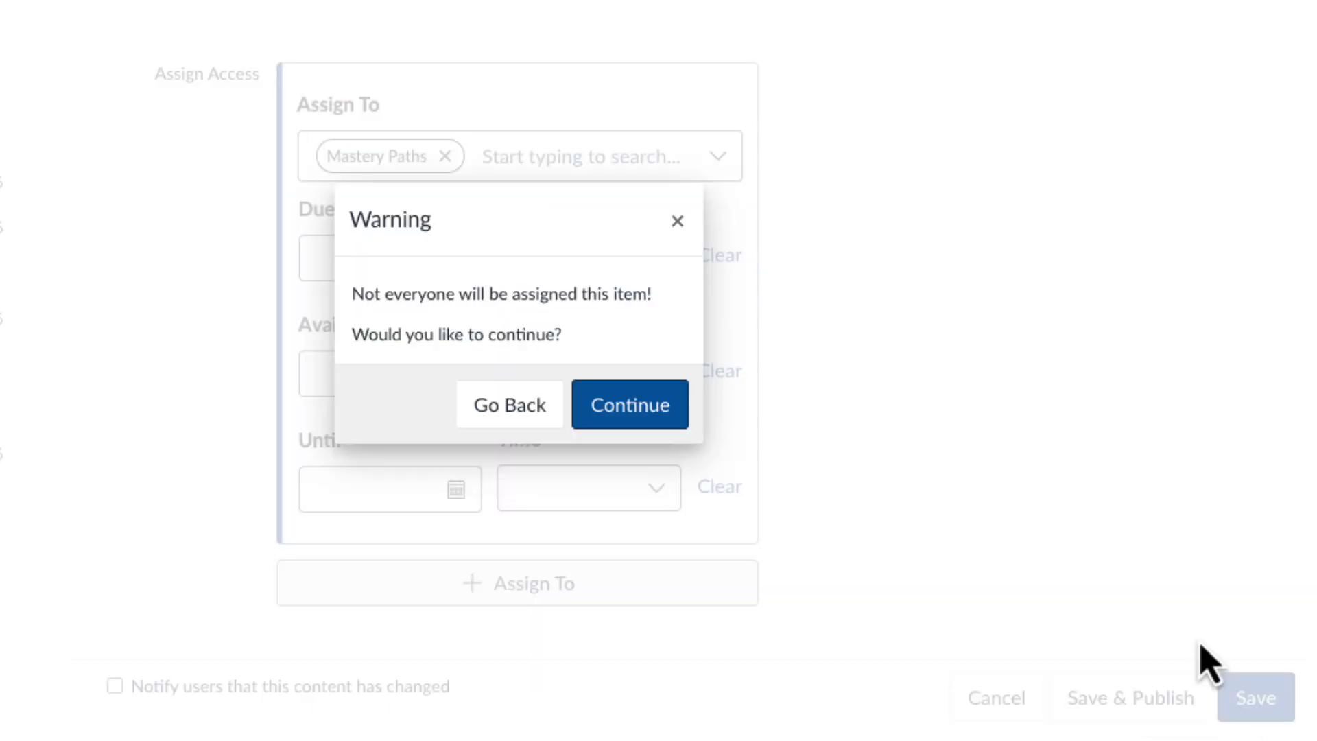
click(627, 415)
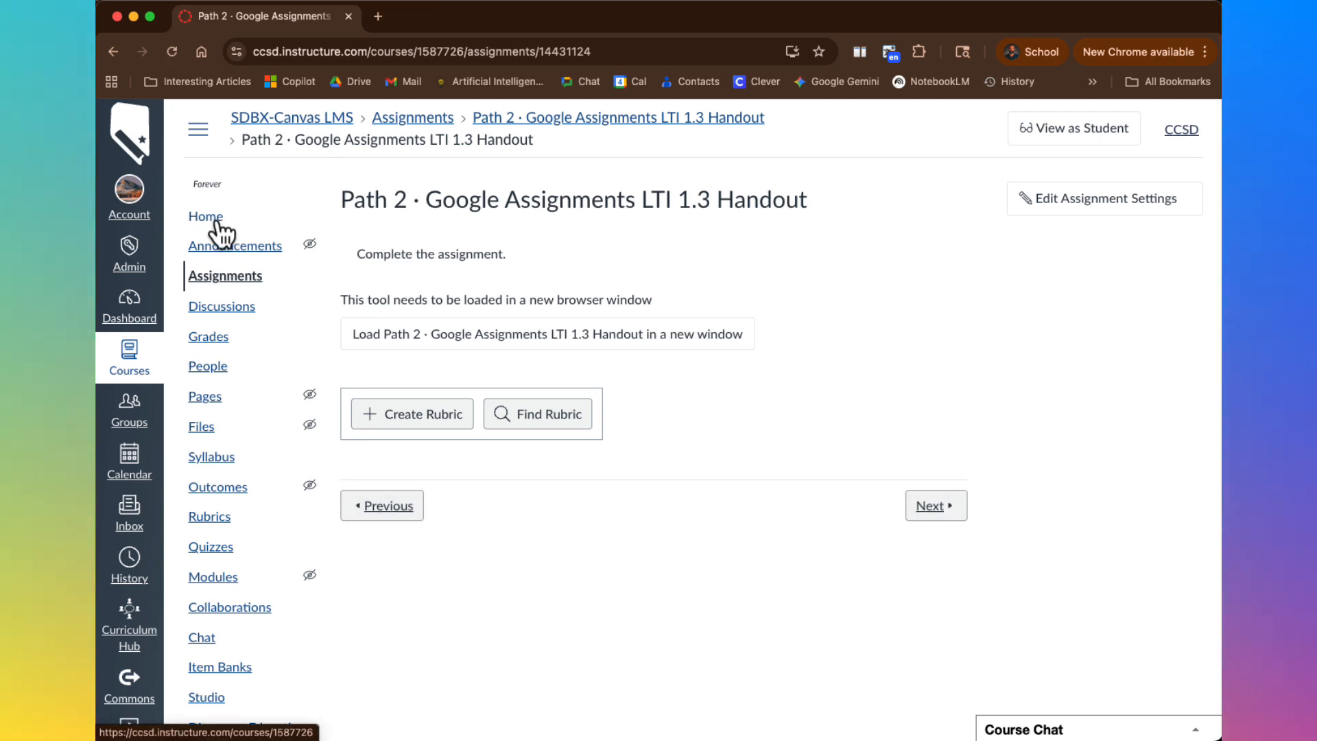
- Assign the Path 3 · New Quizzes Case Study to Mastery Paths instead of Everyone and save it, accepting the limited assignment
click(217, 223)
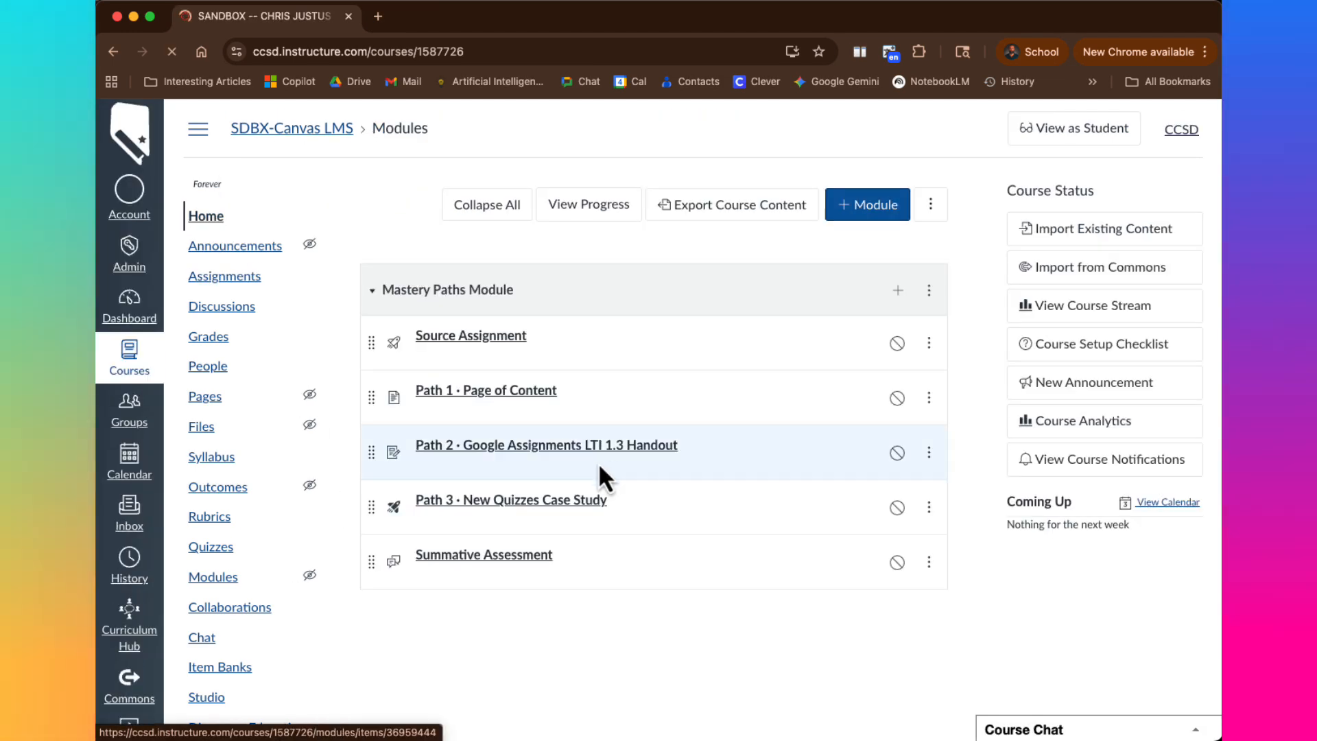
click(502, 531)
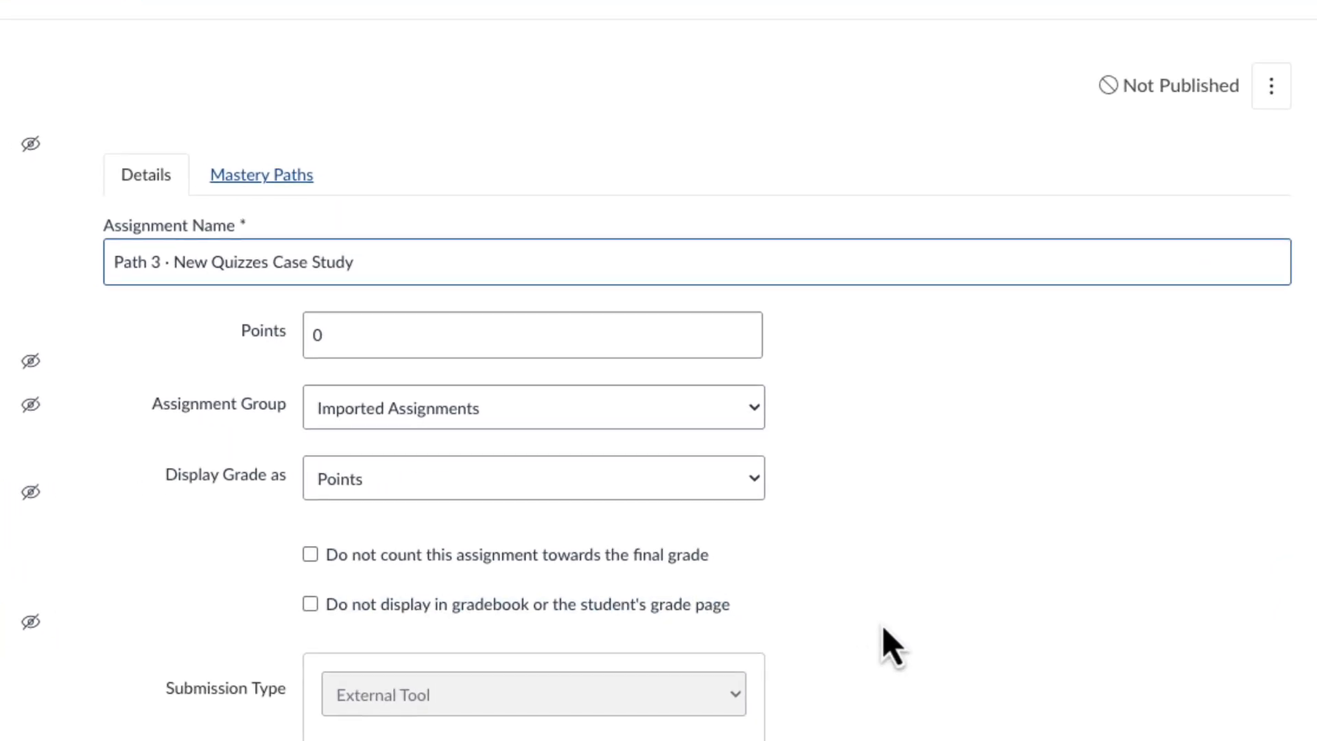
scroll(899, 606, down, 10)
scroll(902, 611, up, 1)
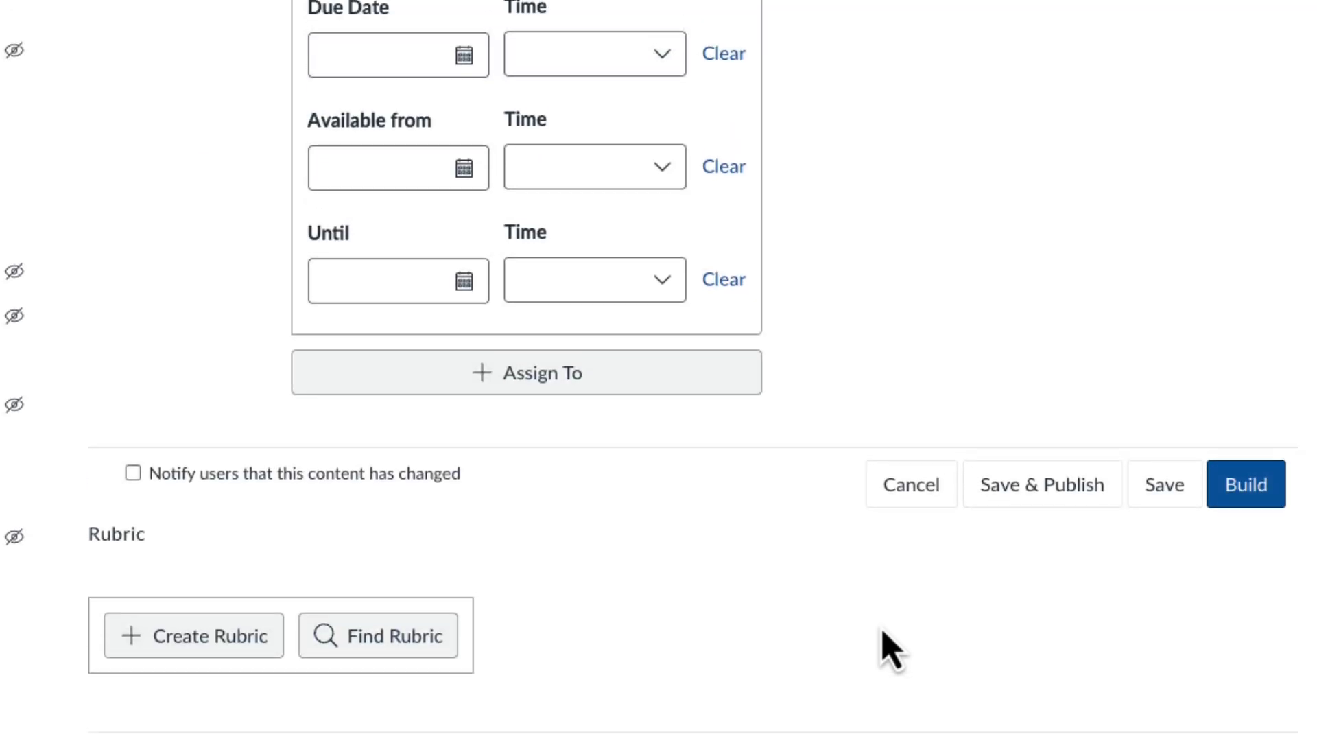
scroll(892, 648, up, 3)
click(418, 143)
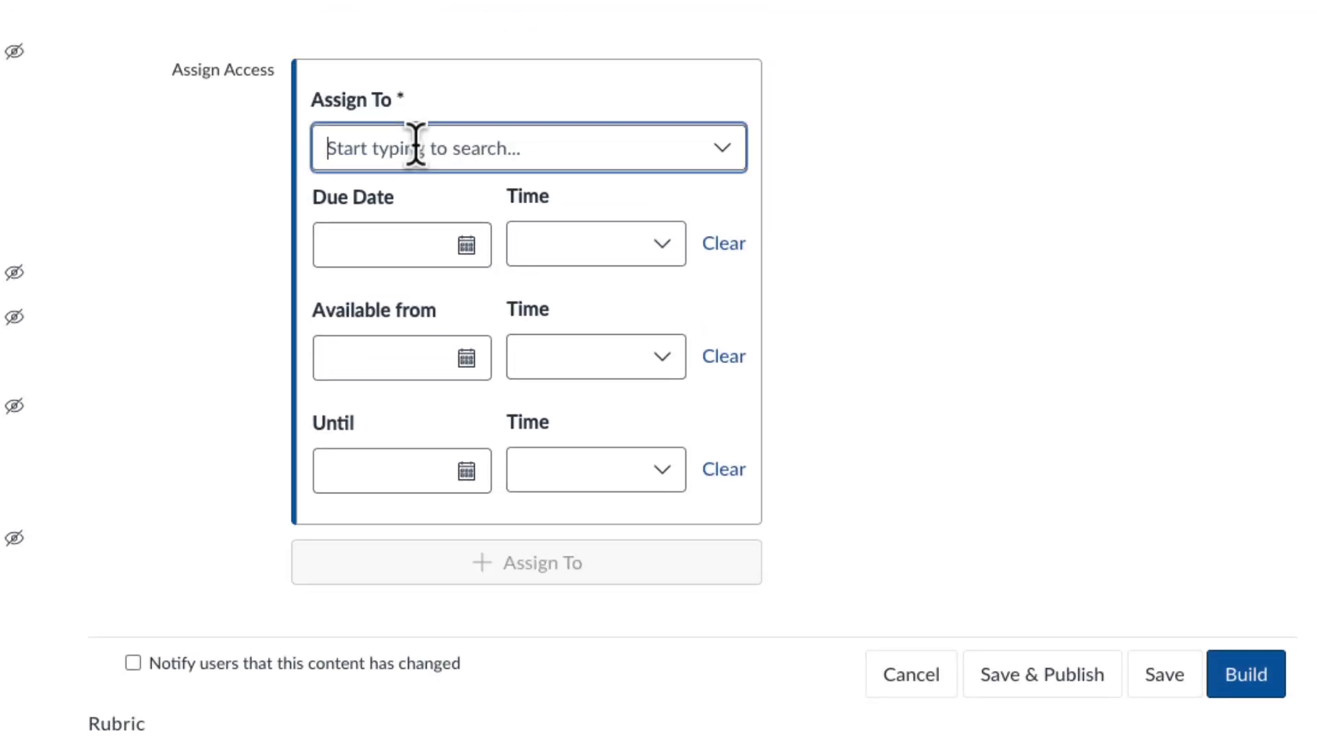
click(416, 146)
click(421, 198)
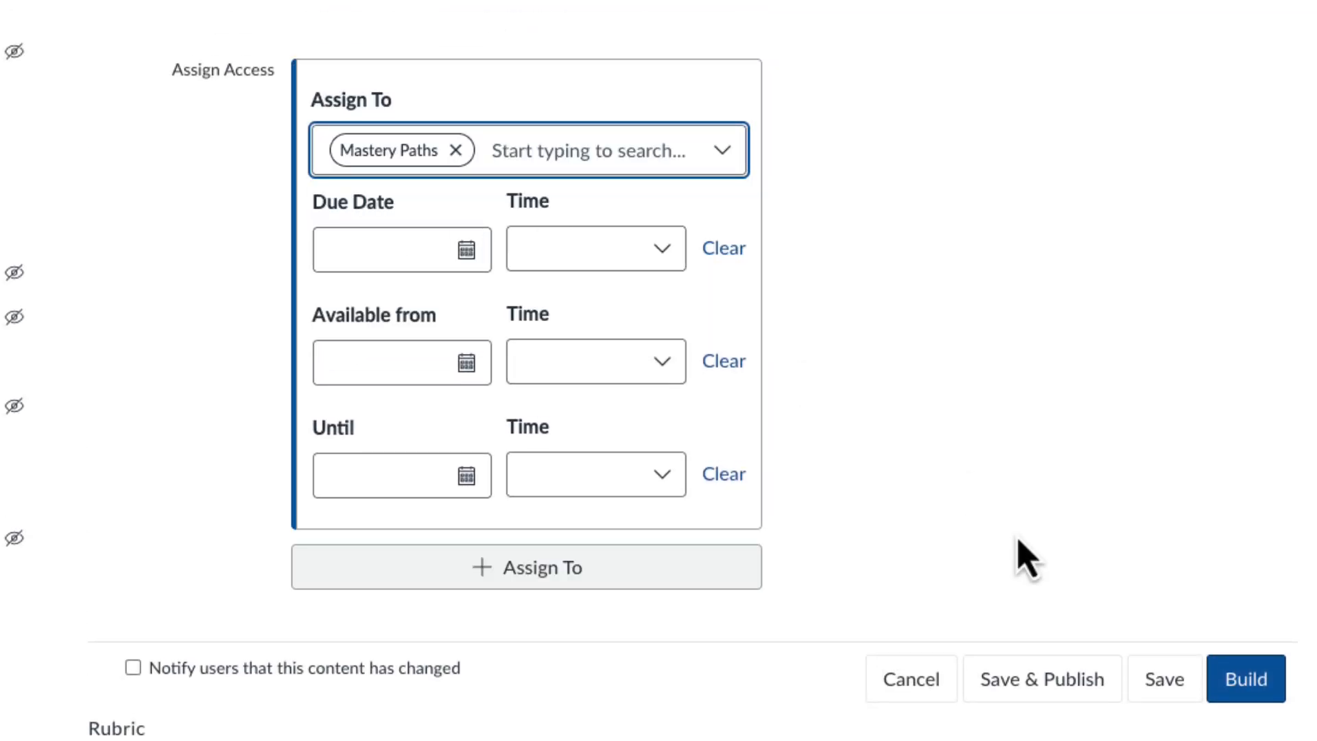
click(1178, 685)
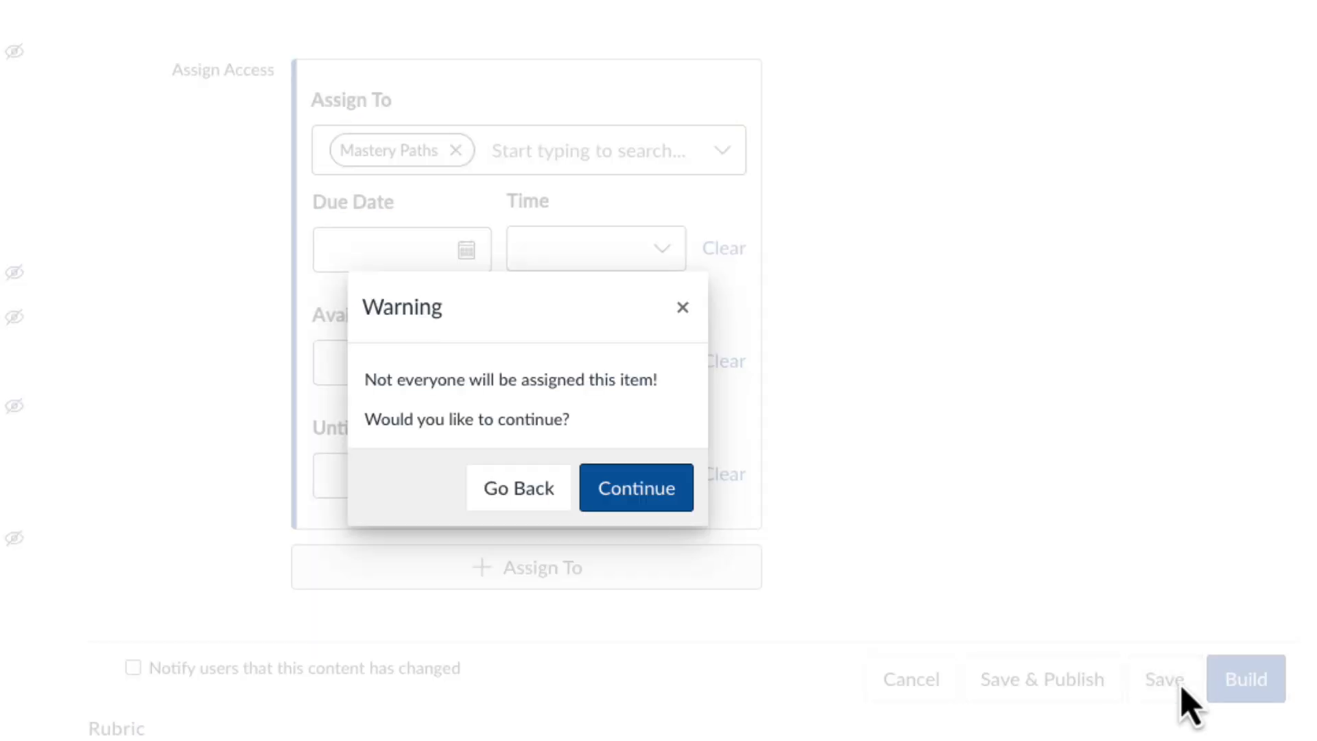
click(596, 497)
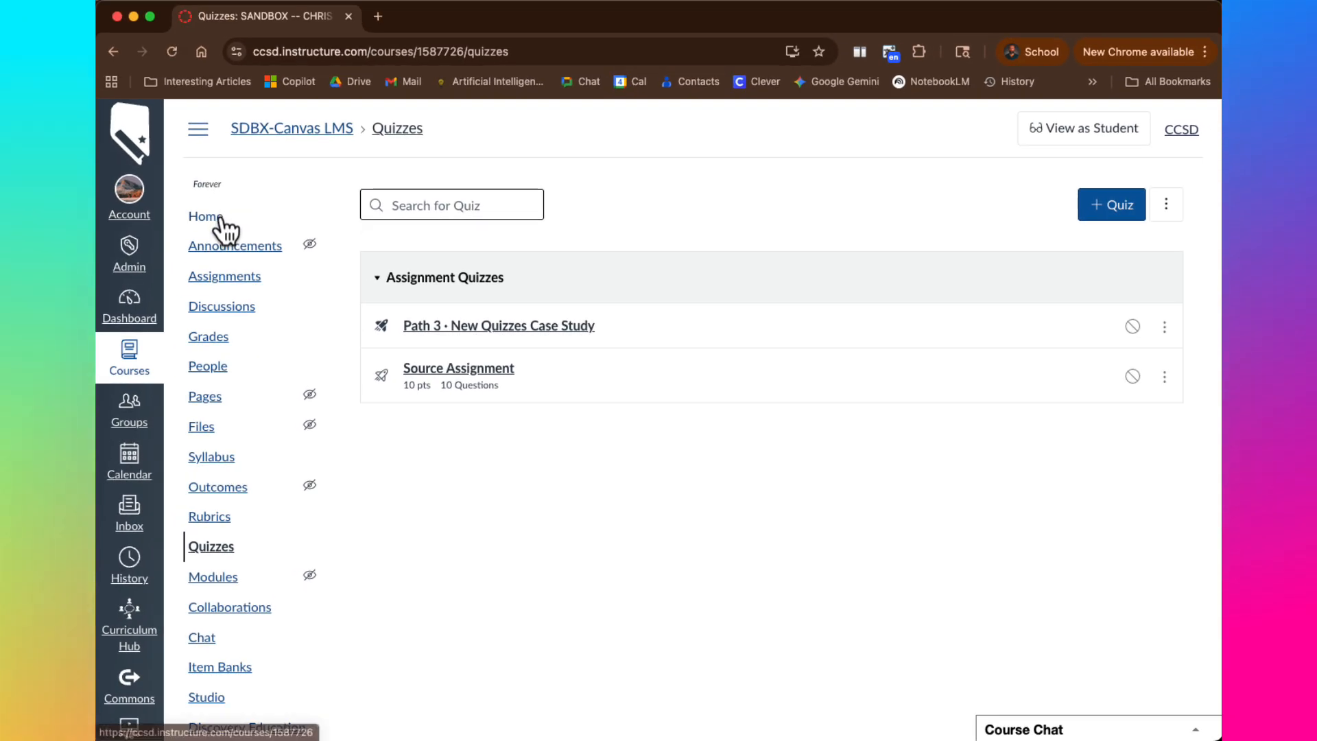
- Open the Source Assignment quiz for editing, view its questions, and bring up its Mastery Paths scoring ranges
click(219, 218)
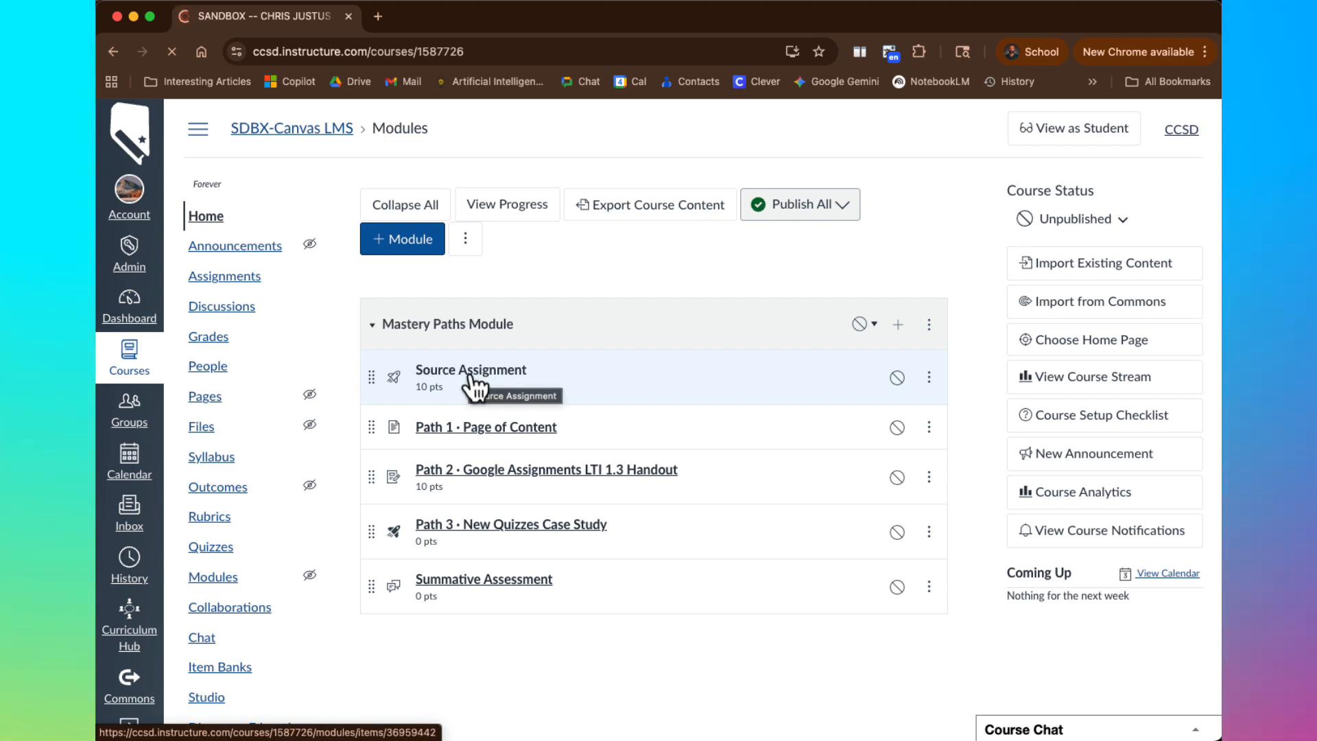
click(473, 386)
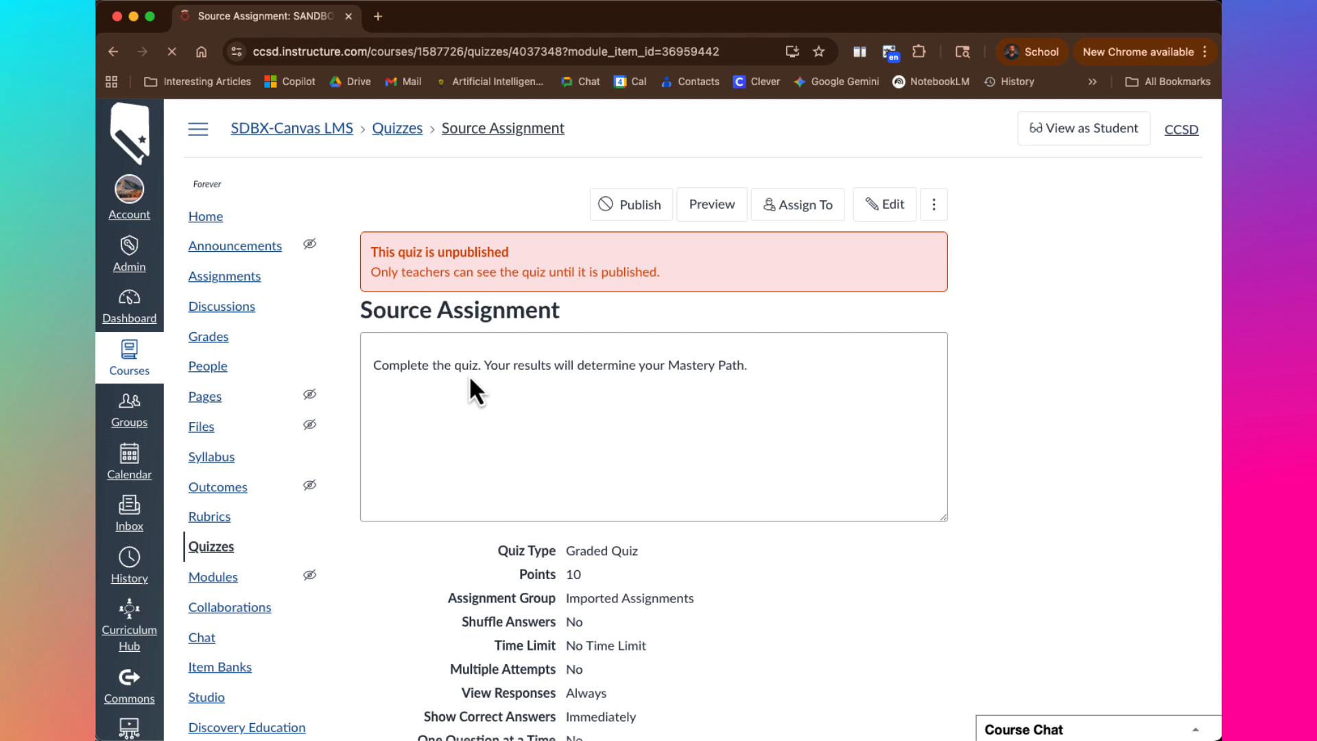
click(892, 206)
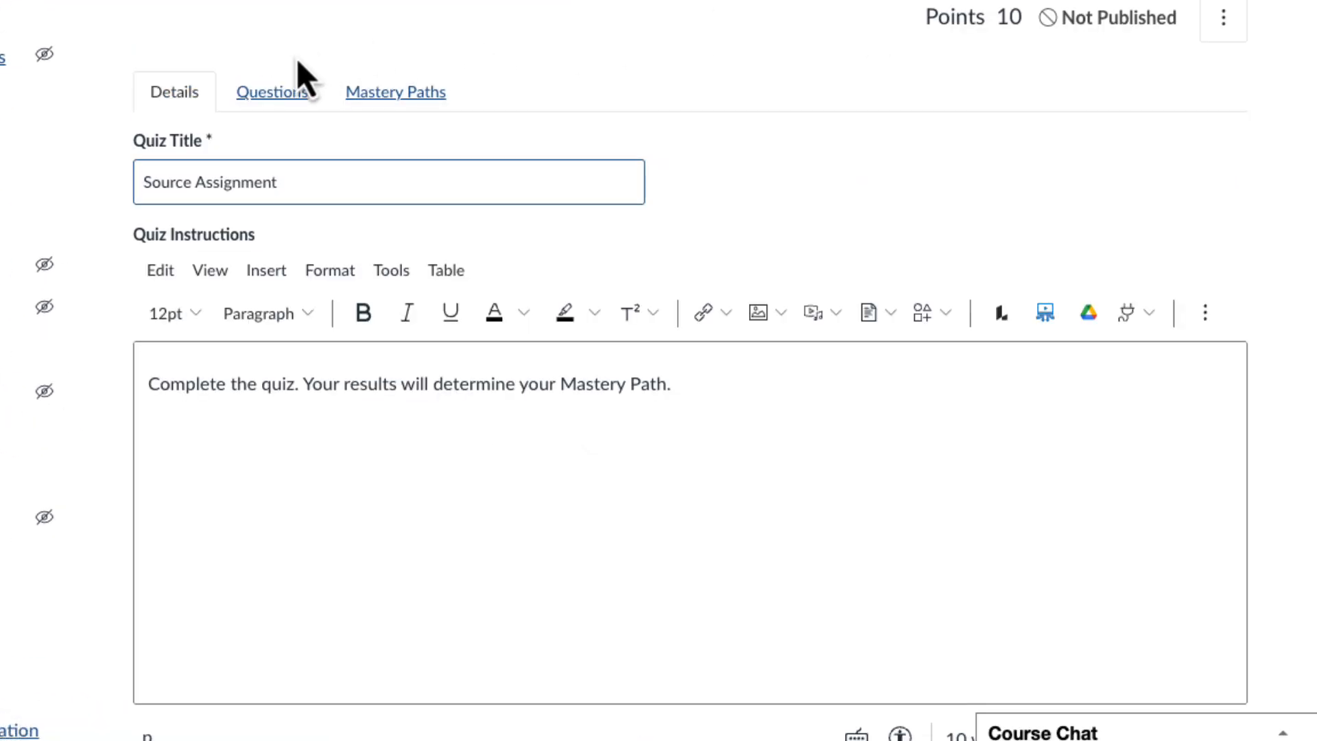
click(261, 91)
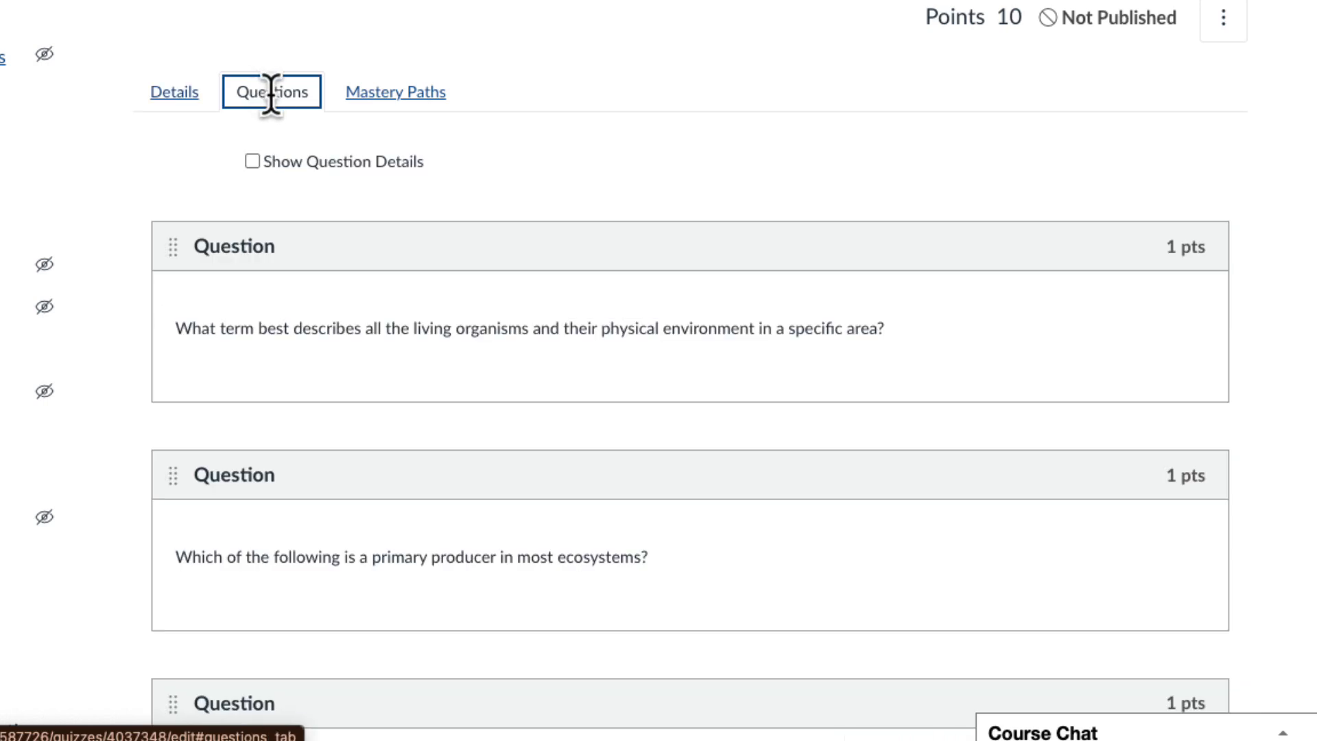
click(377, 97)
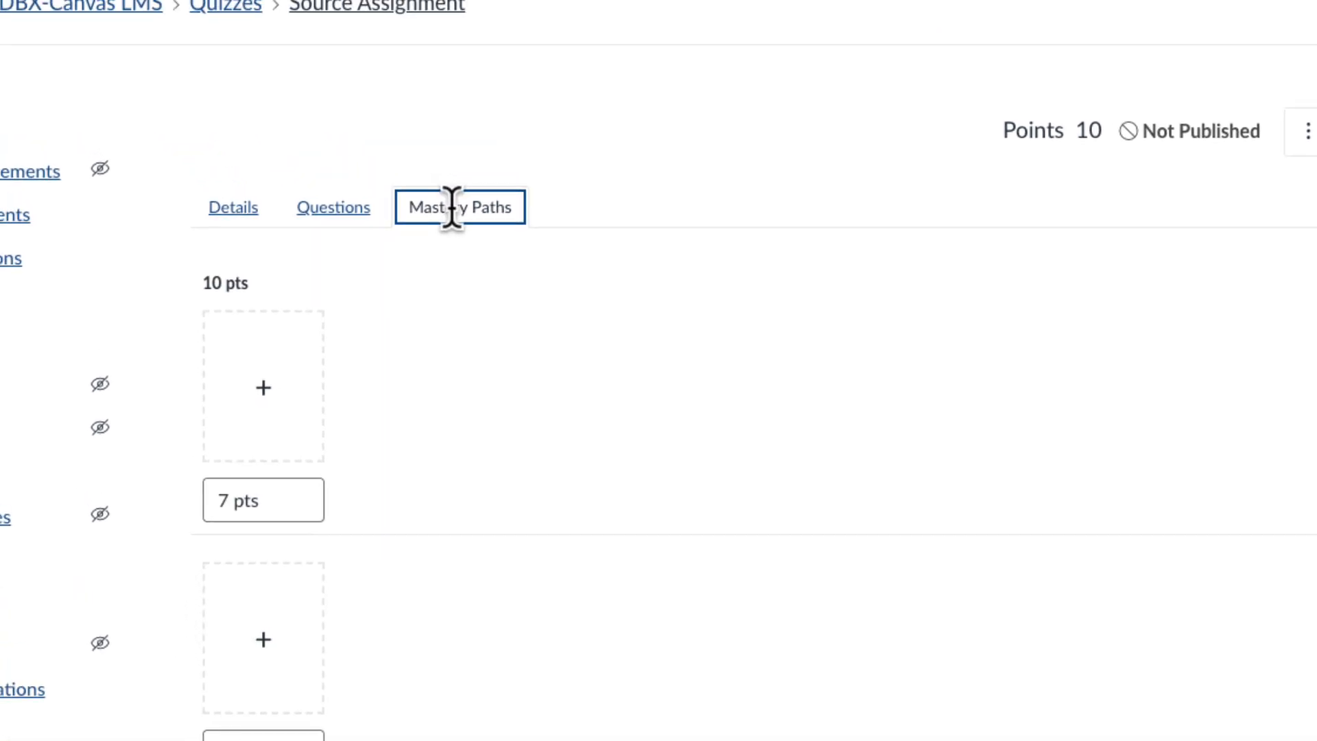
scroll(459, 339, down, 3)
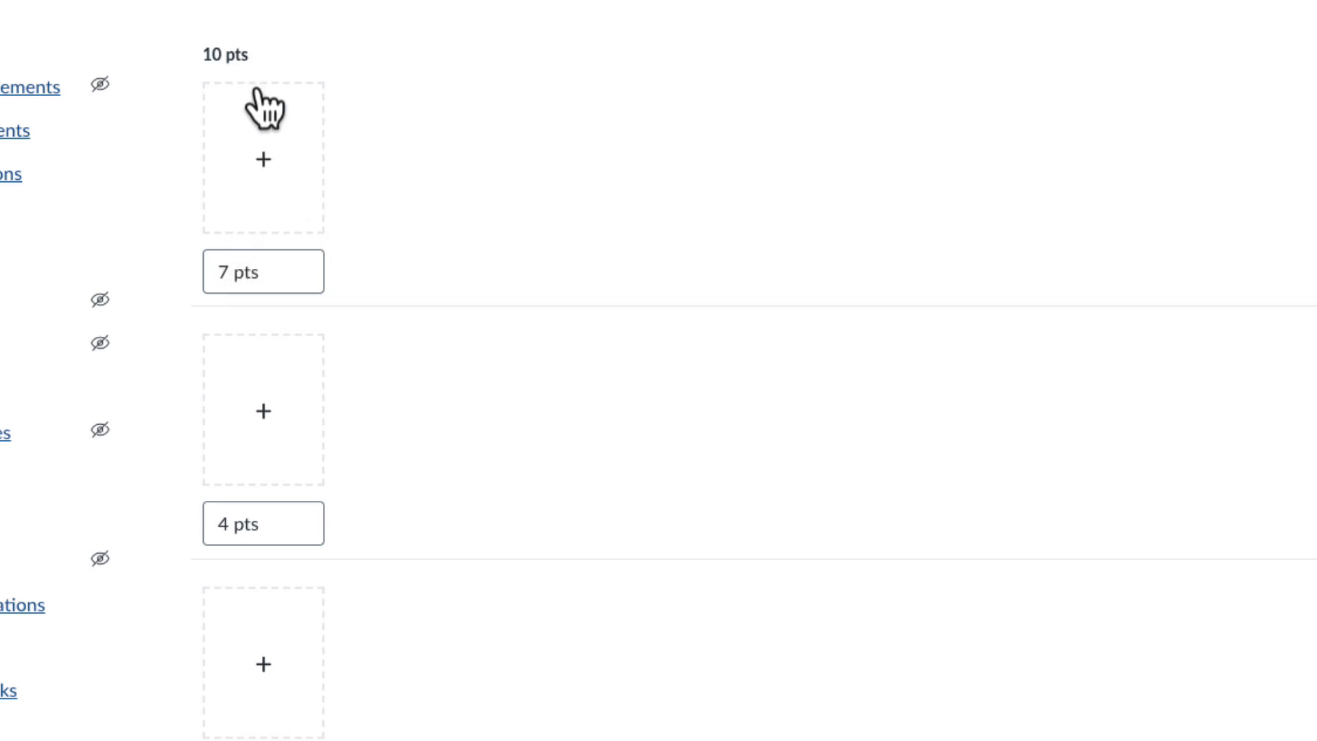
- Add Path 3 · New Quizzes Case Study to the 10–7 pts range and Path 2 · Google Assignments LTI 1.3 Handout to the 7–4 pts range
click(244, 161)
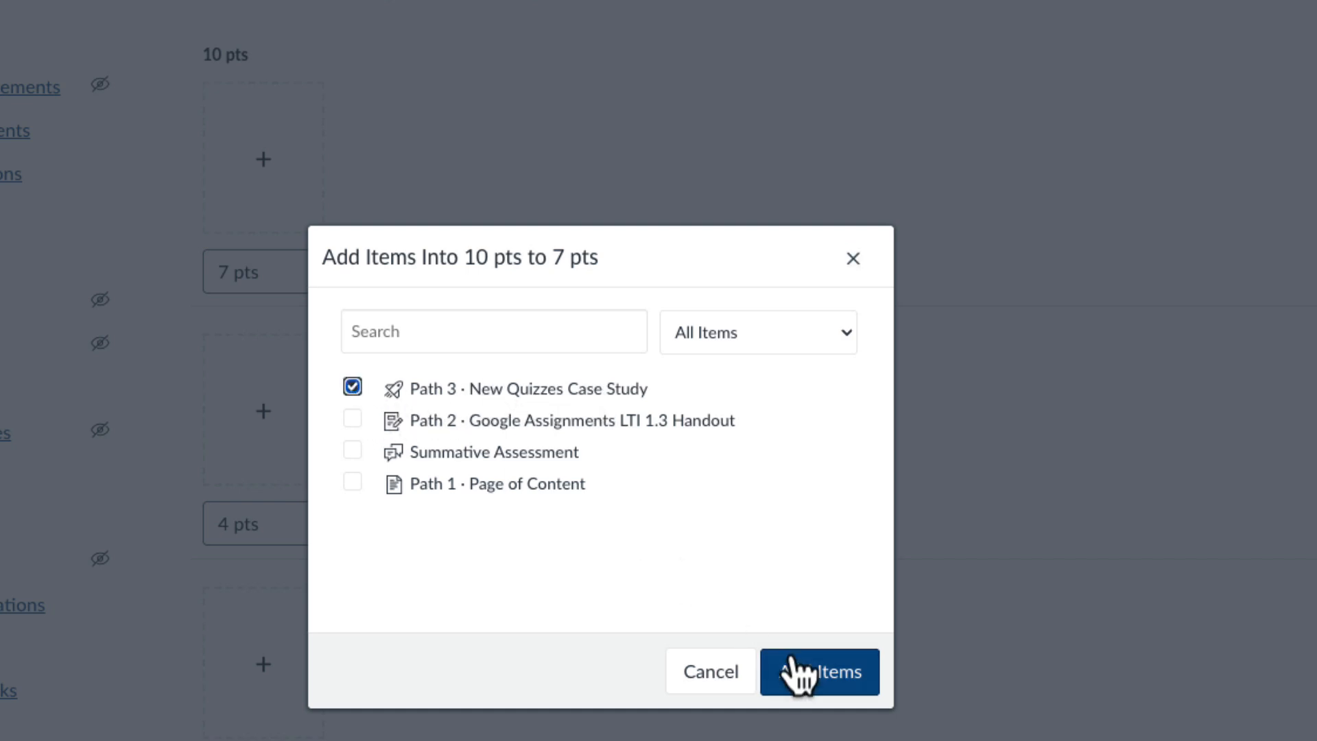
click(826, 683)
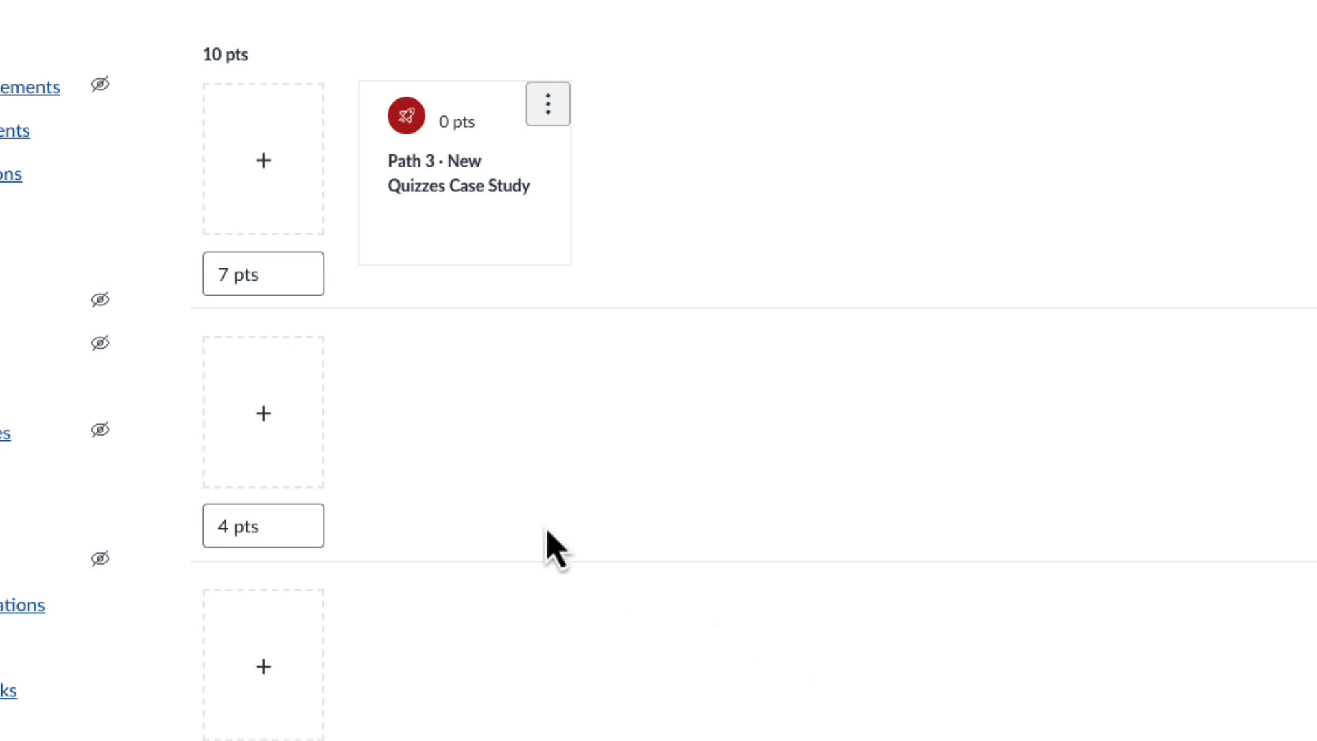
click(263, 415)
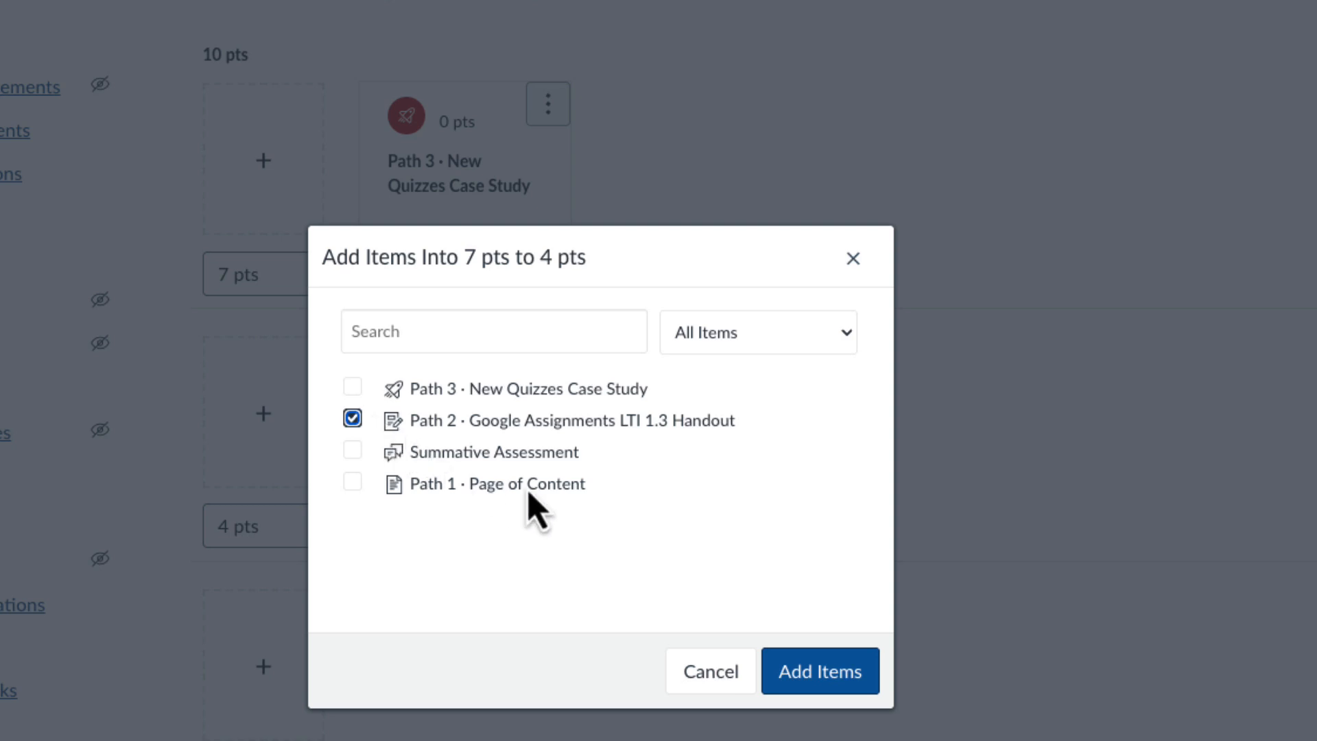
click(815, 684)
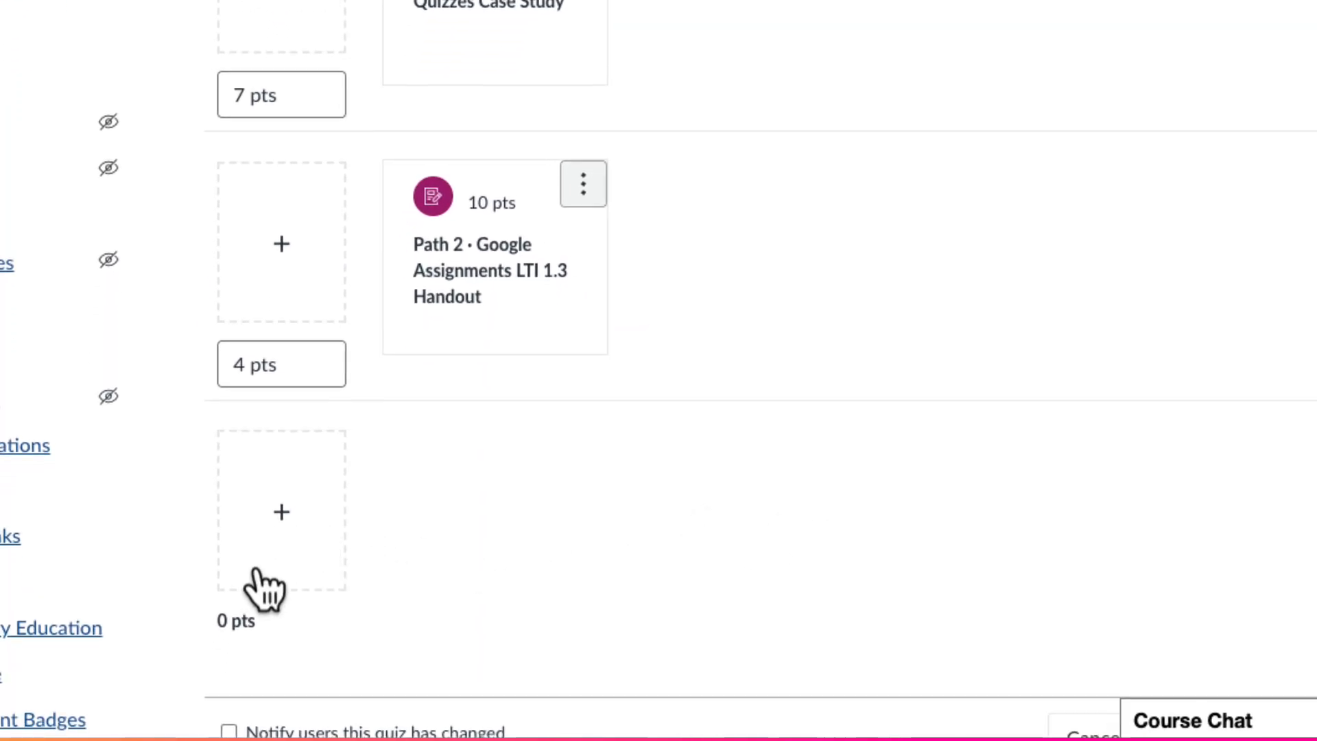
- Add Path 1 · Page of Content to the 4–0 pts scoring range
click(282, 525)
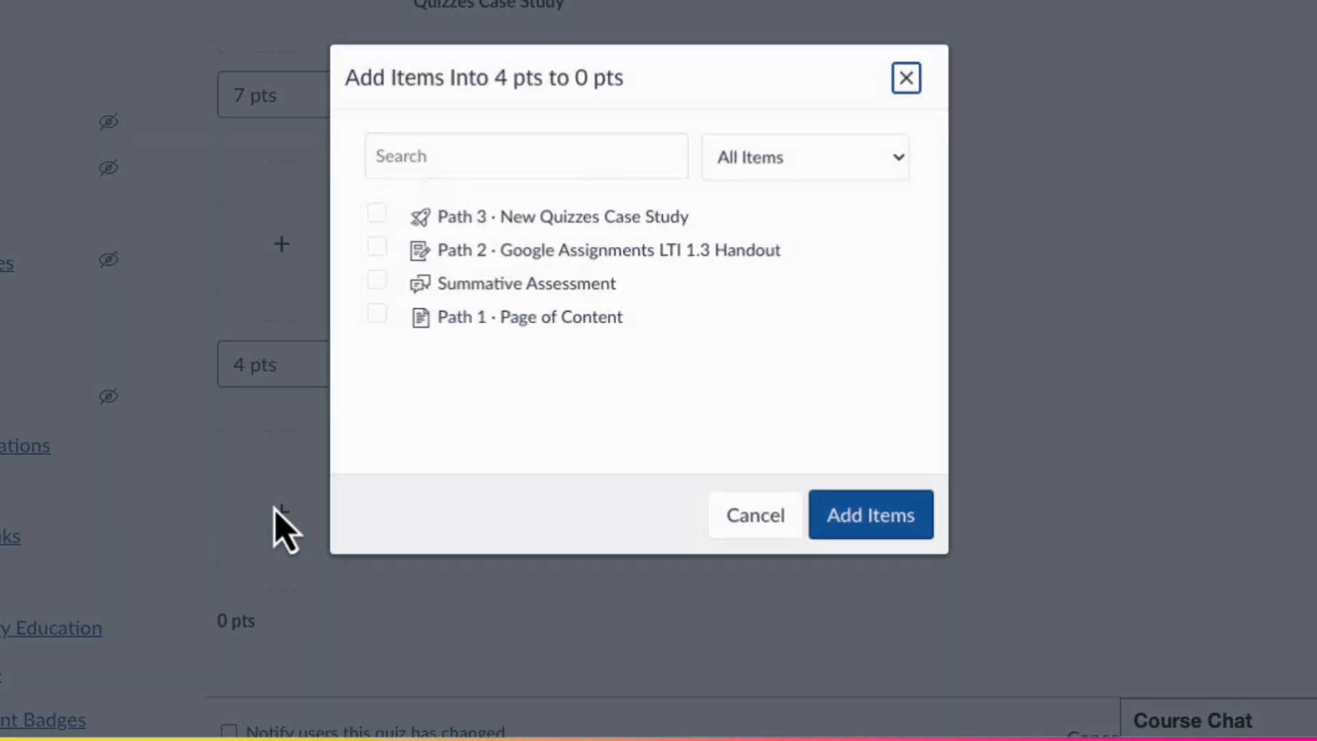
click(379, 317)
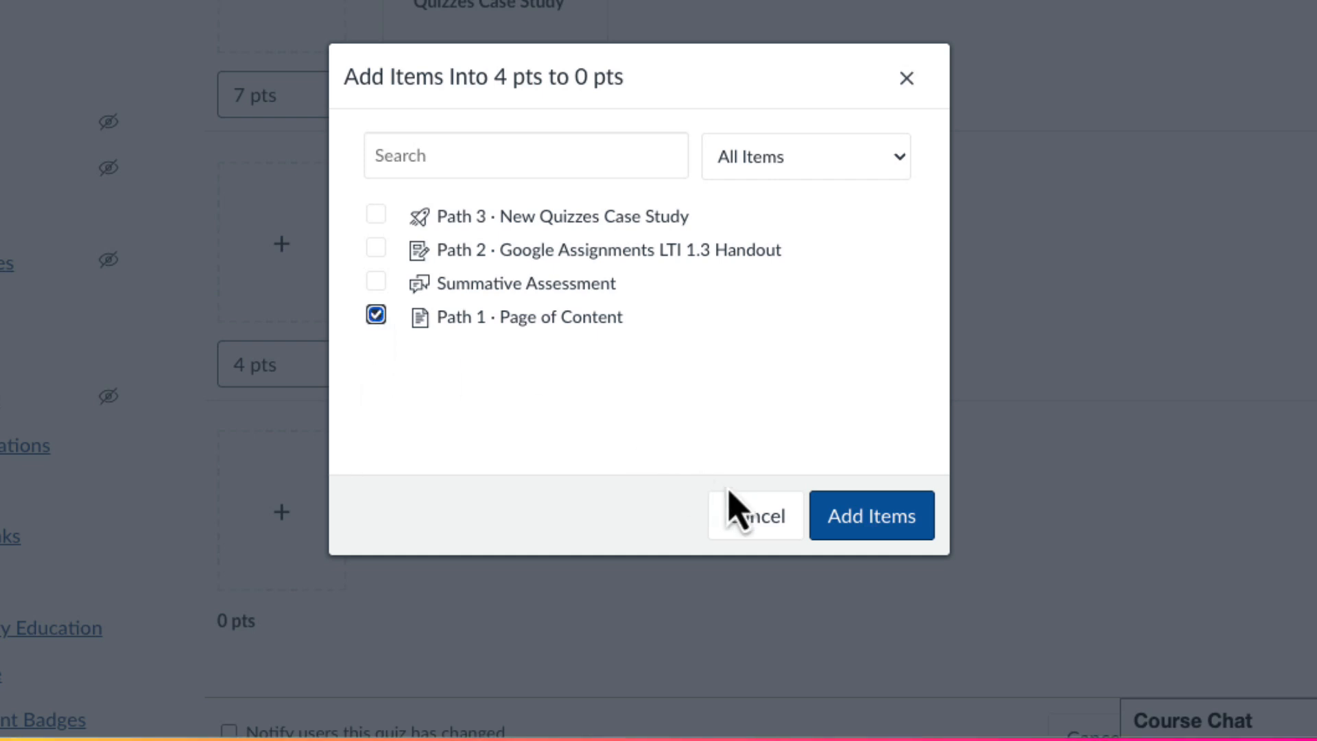
click(871, 517)
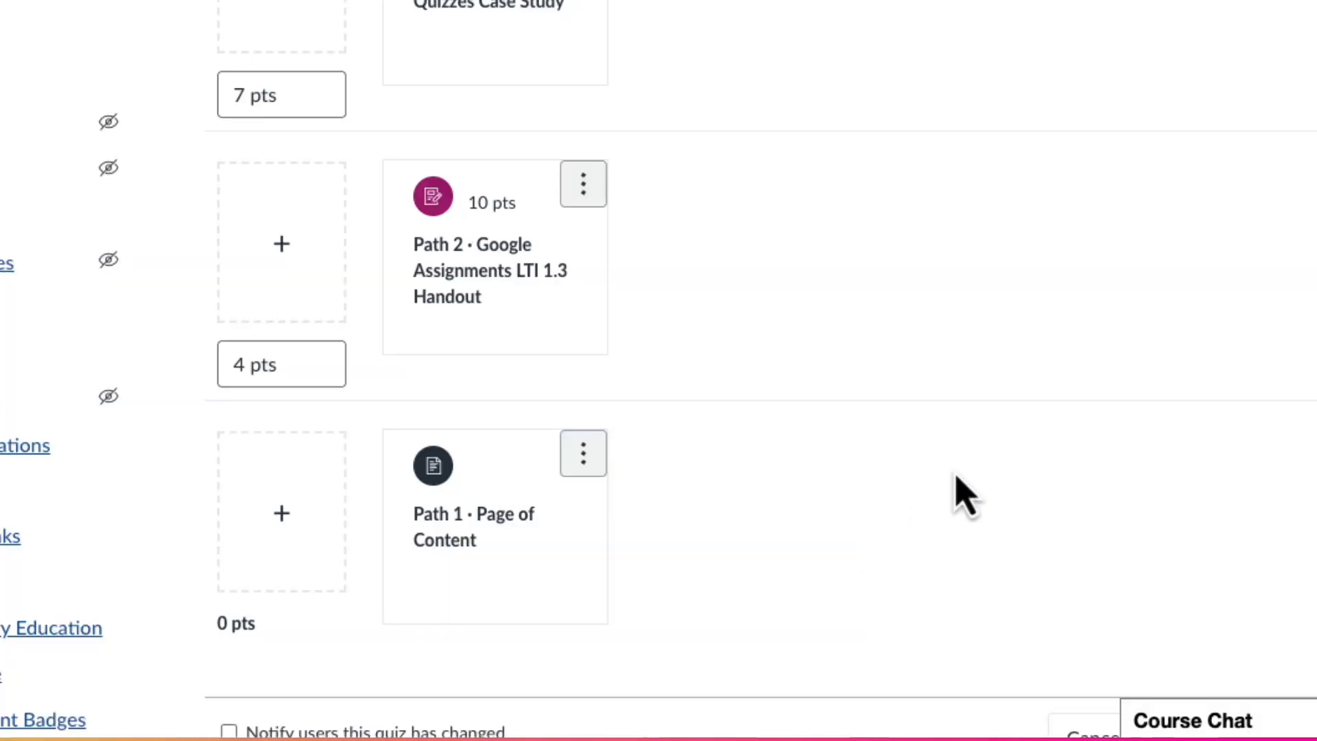
- Add Path 1 · Page of Content to the 10–7 pts range alongside Path 3 · New Quizzes Case Study
scroll(1023, 429, down, 1)
scroll(1023, 429, up, 4)
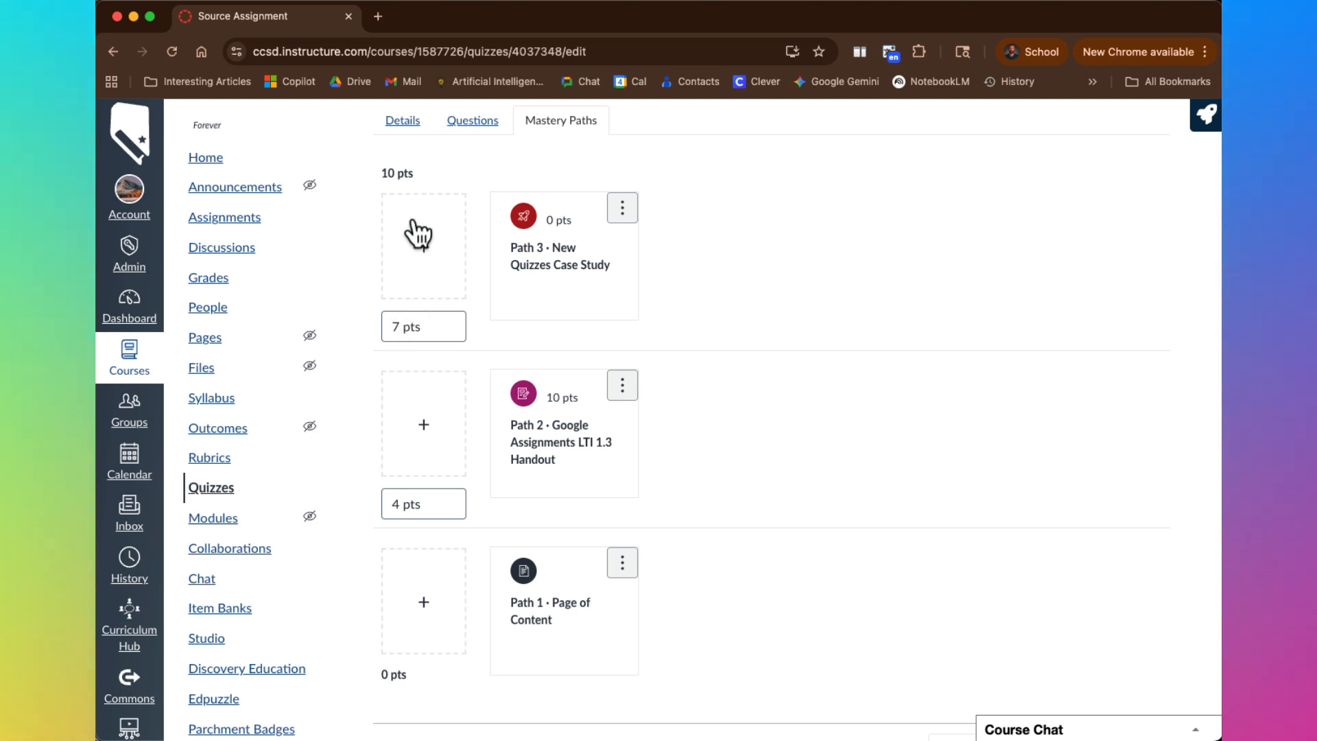
click(423, 263)
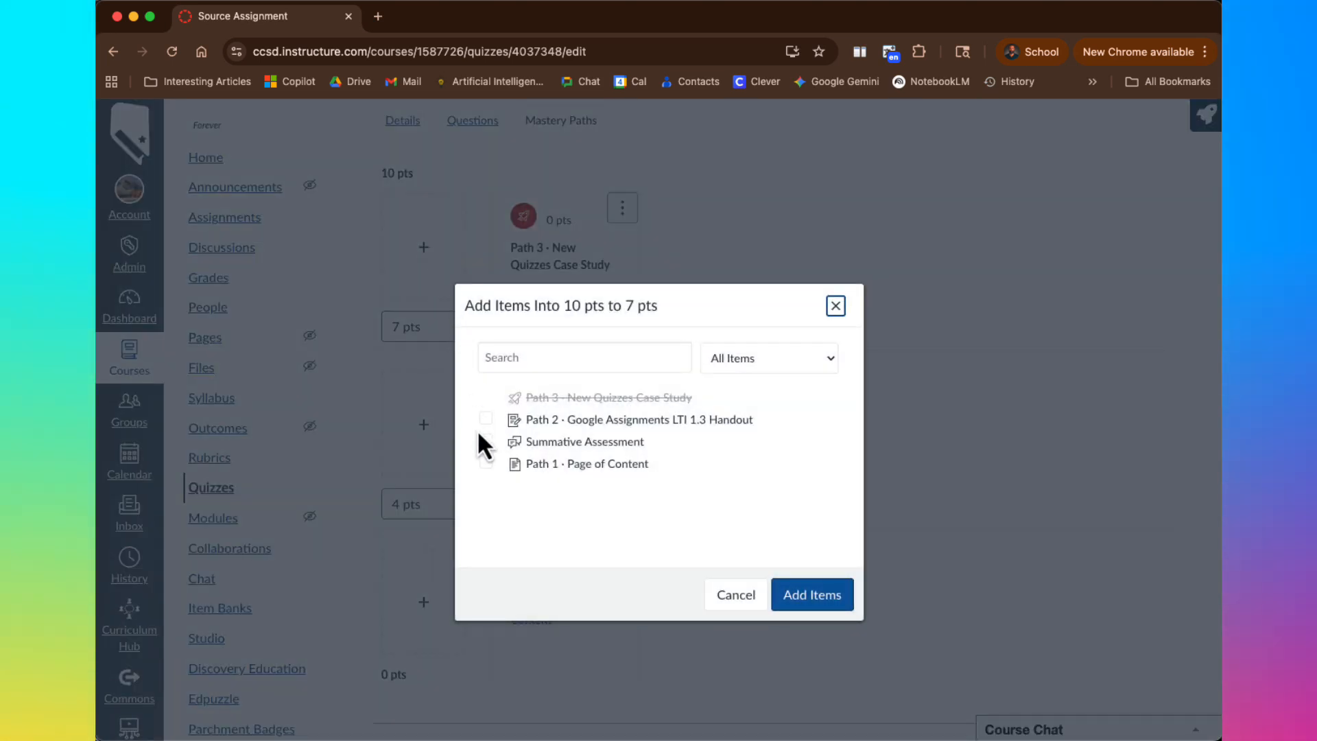
click(486, 463)
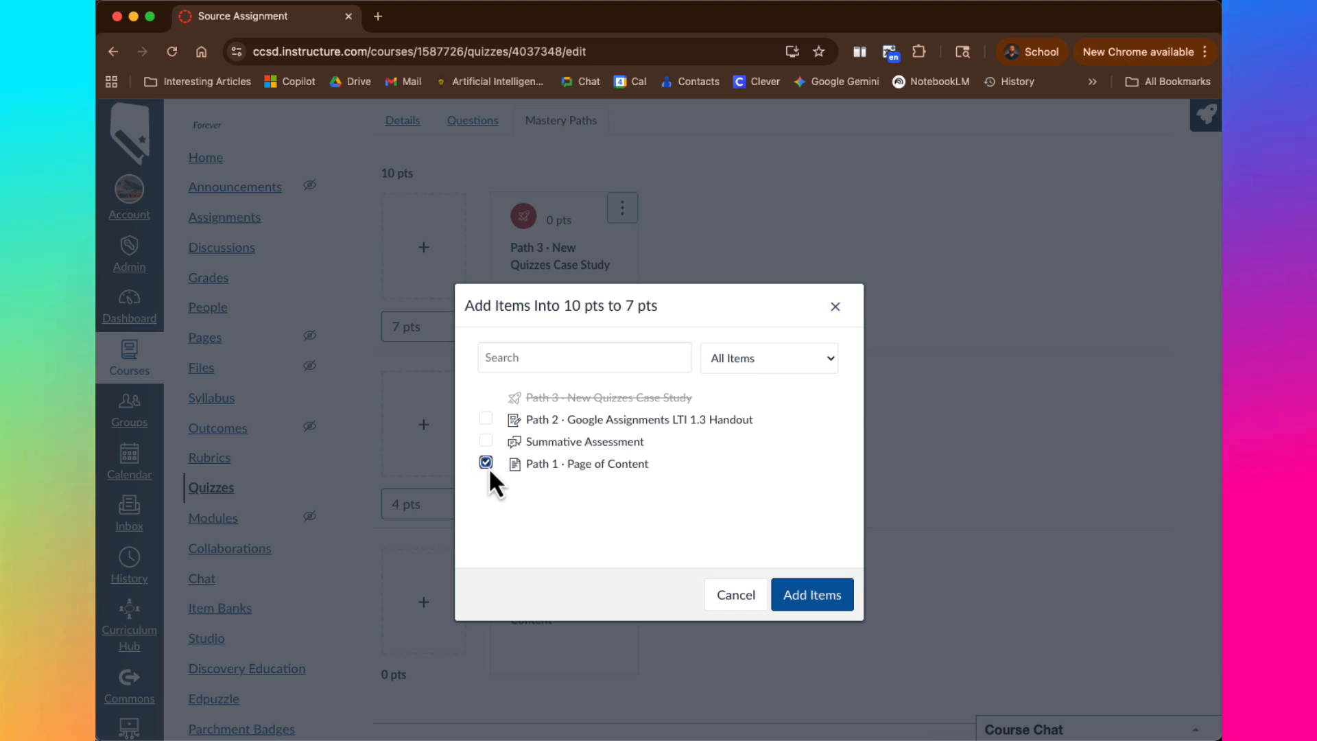
click(802, 597)
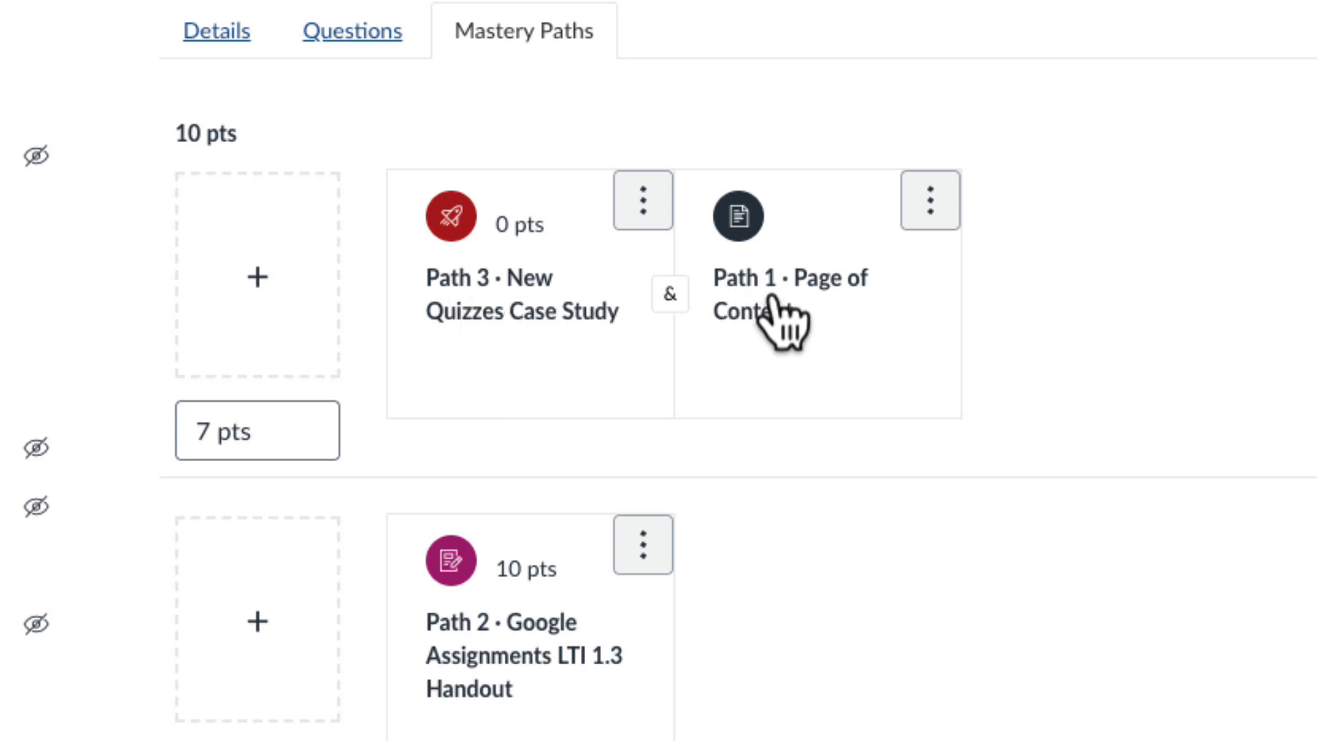
- Toggle the 10–7 pts items to "or" and back to "&", and move Path 1 · Page of Content to the 0–4 pts range
click(667, 296)
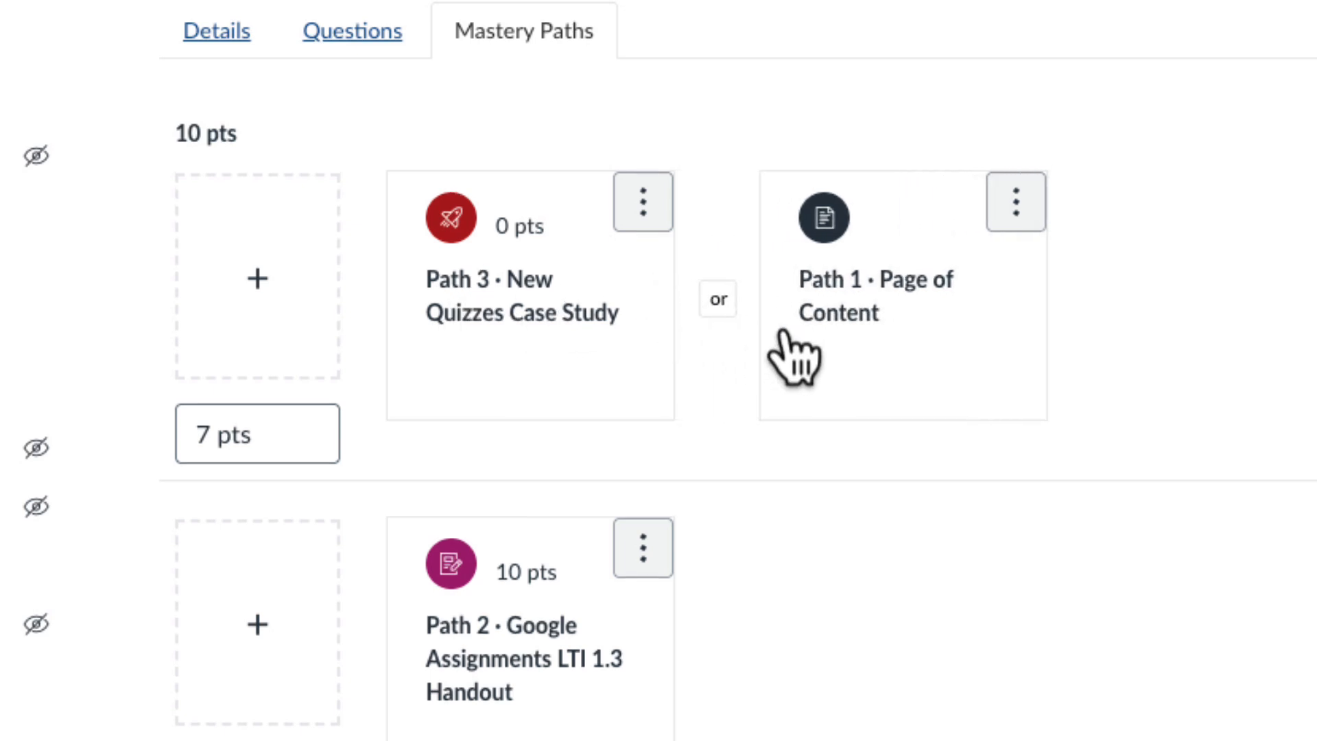
click(718, 299)
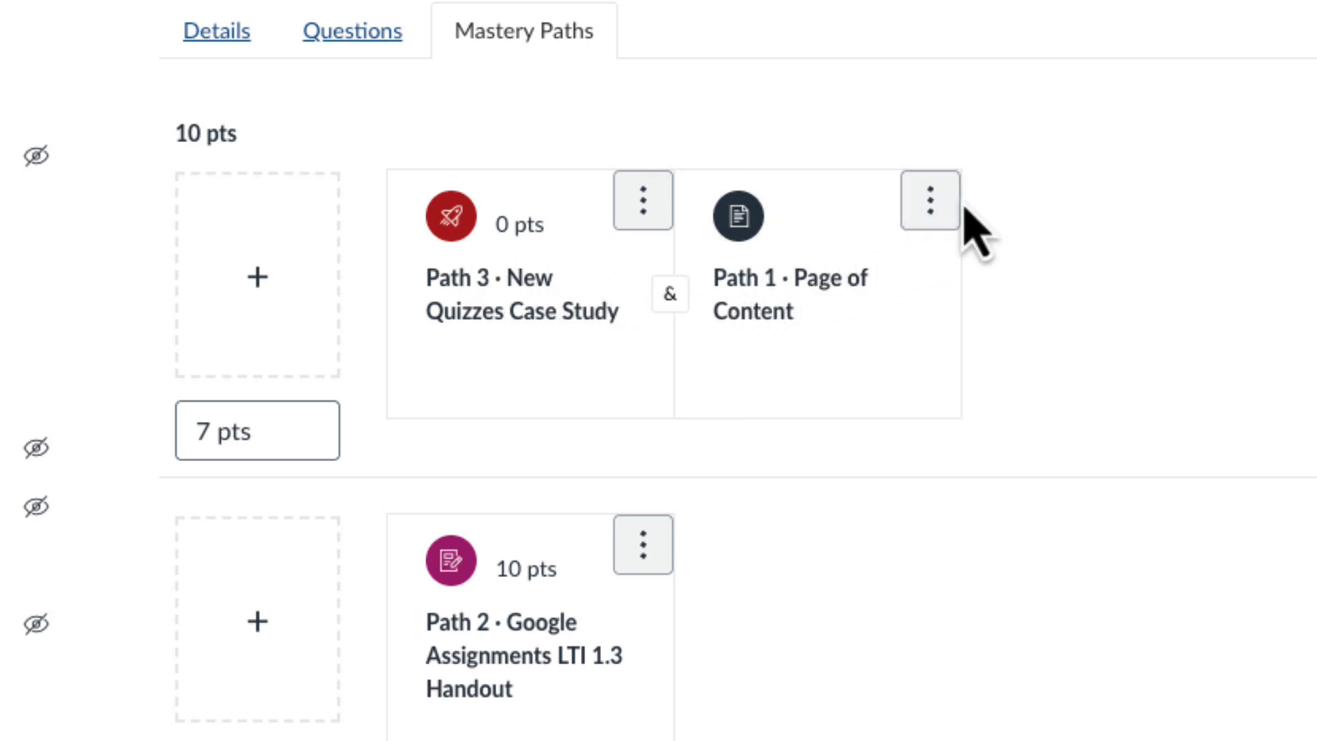
click(930, 200)
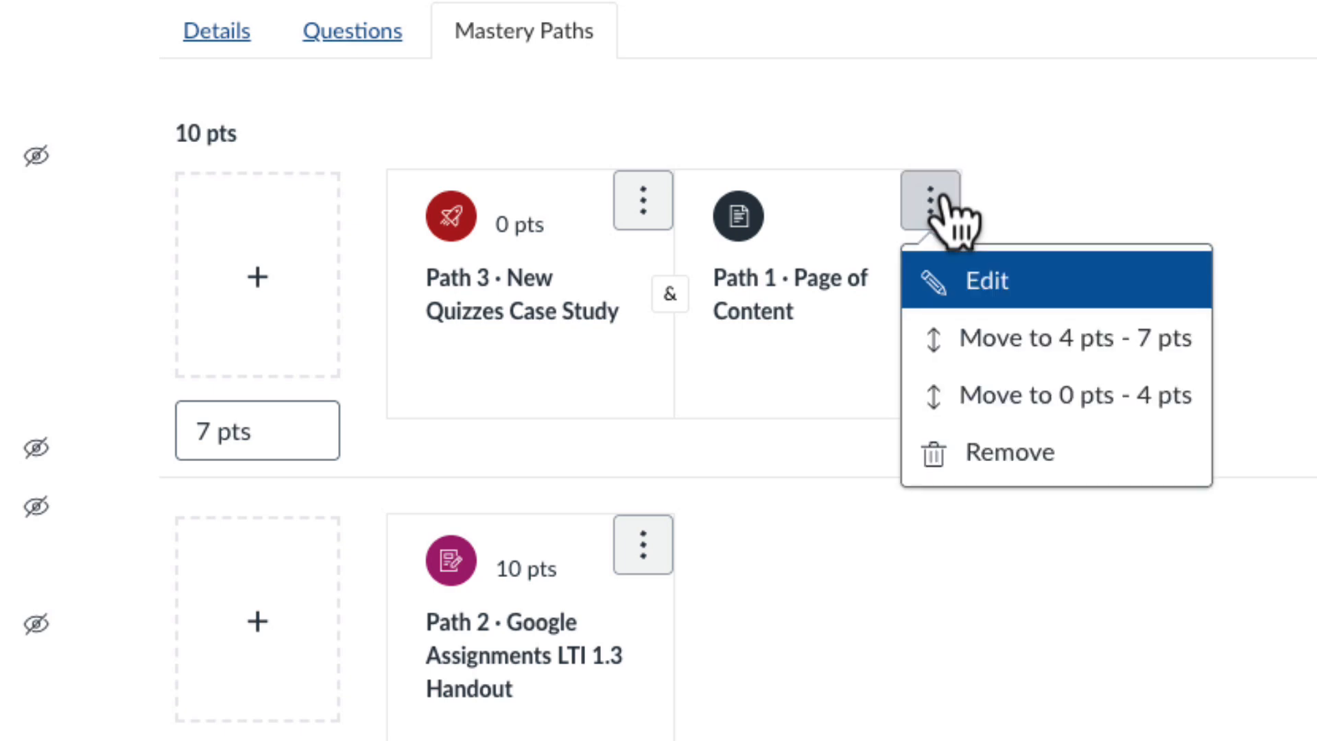
click(988, 404)
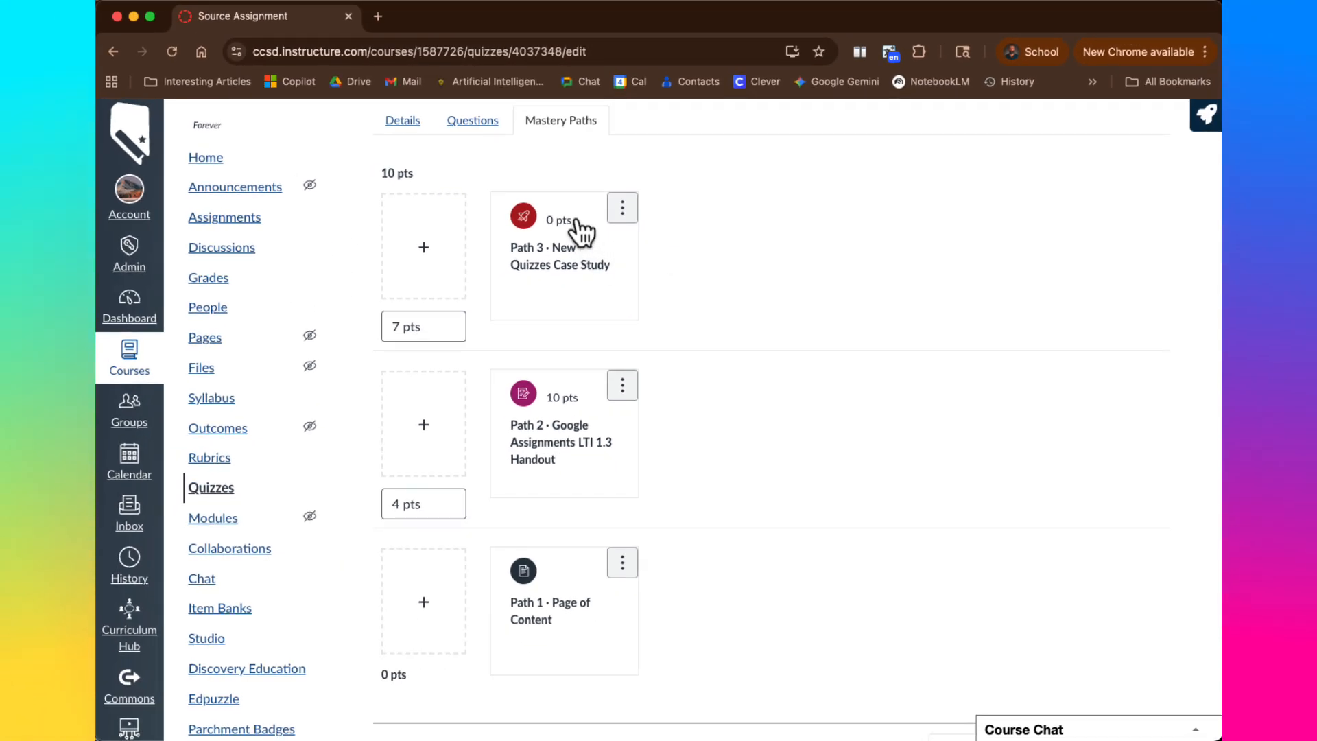
- Save the Source Assignment quiz without publishing it and return to the course home page
scroll(912, 544, down, 2)
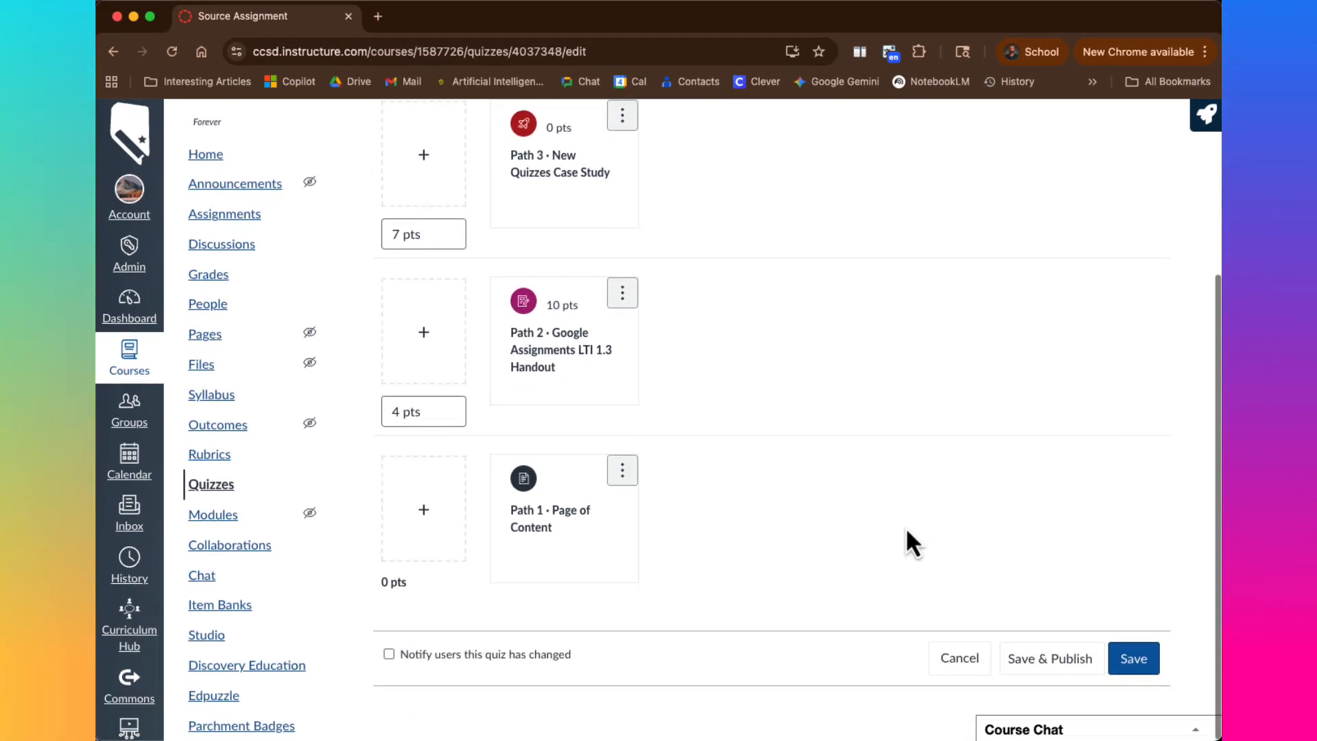
click(1142, 664)
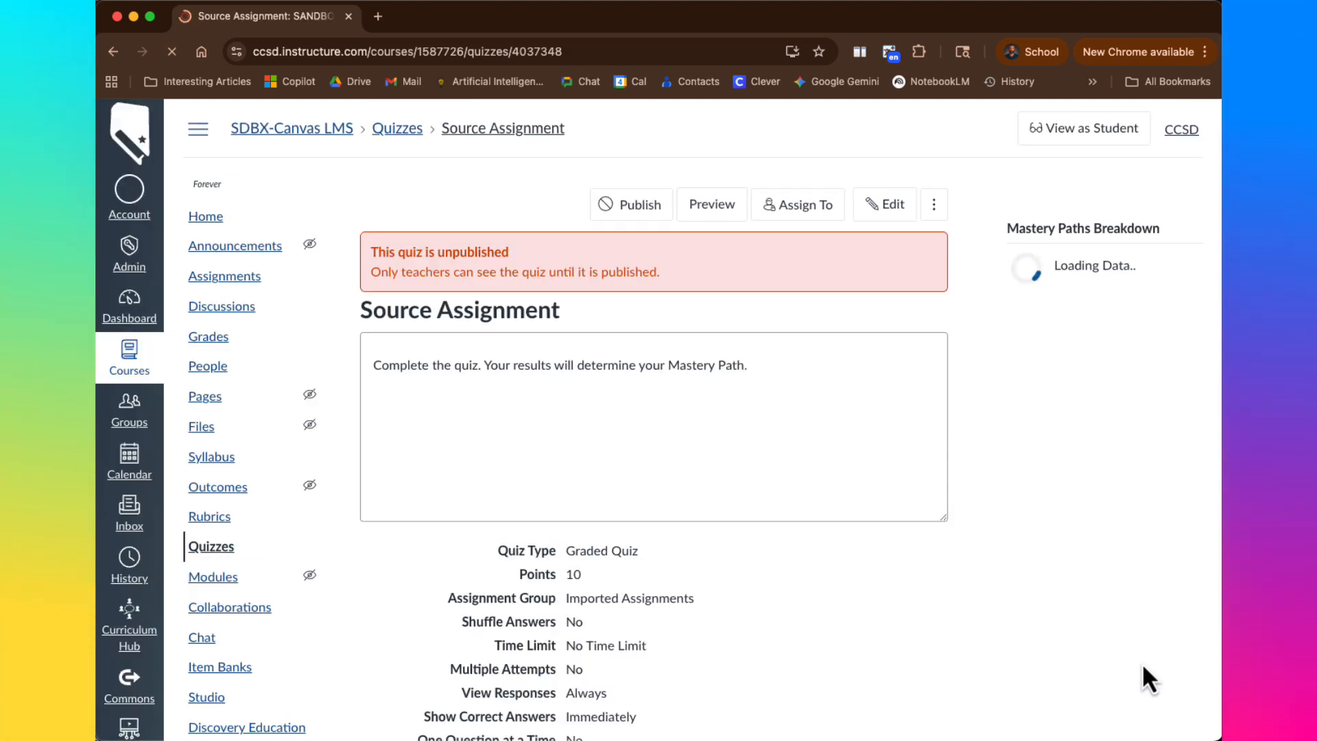
click(202, 217)
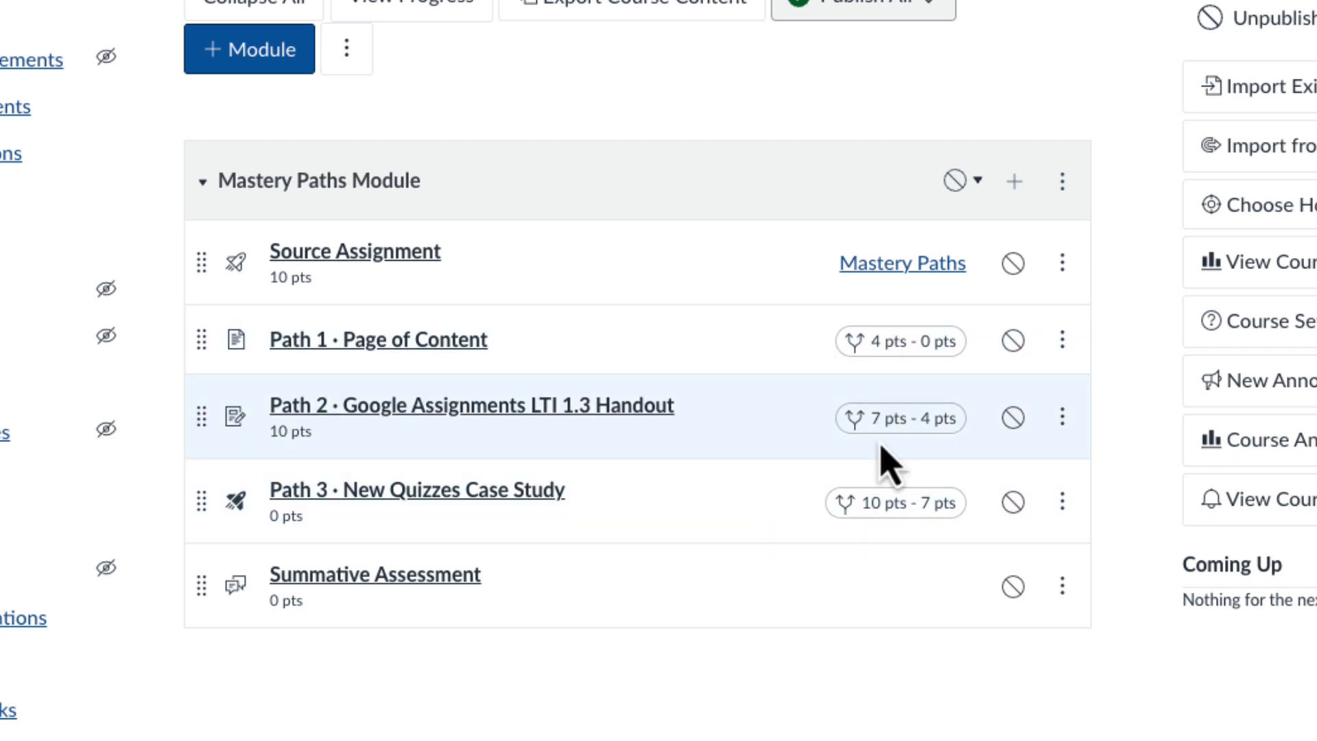
- Publish the Mastery Paths Module with all its items and switch the course to the student view
click(983, 180)
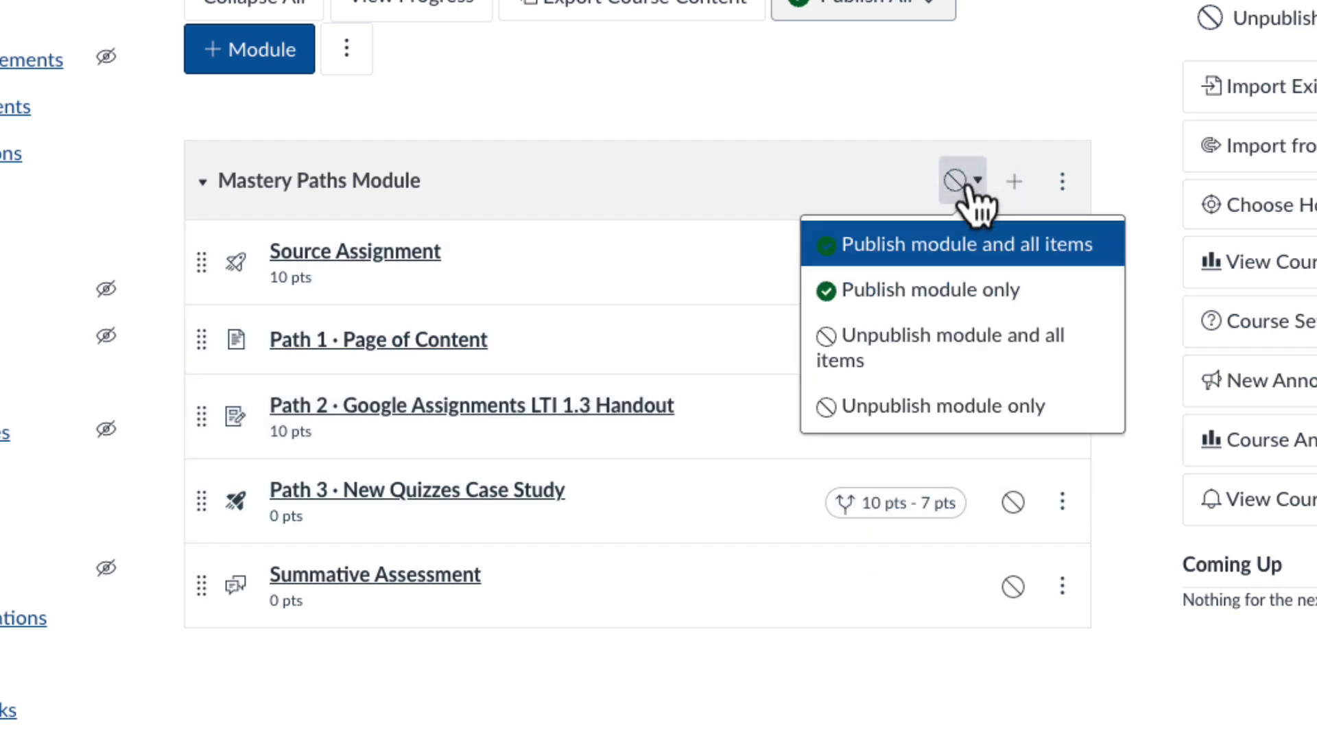
click(917, 247)
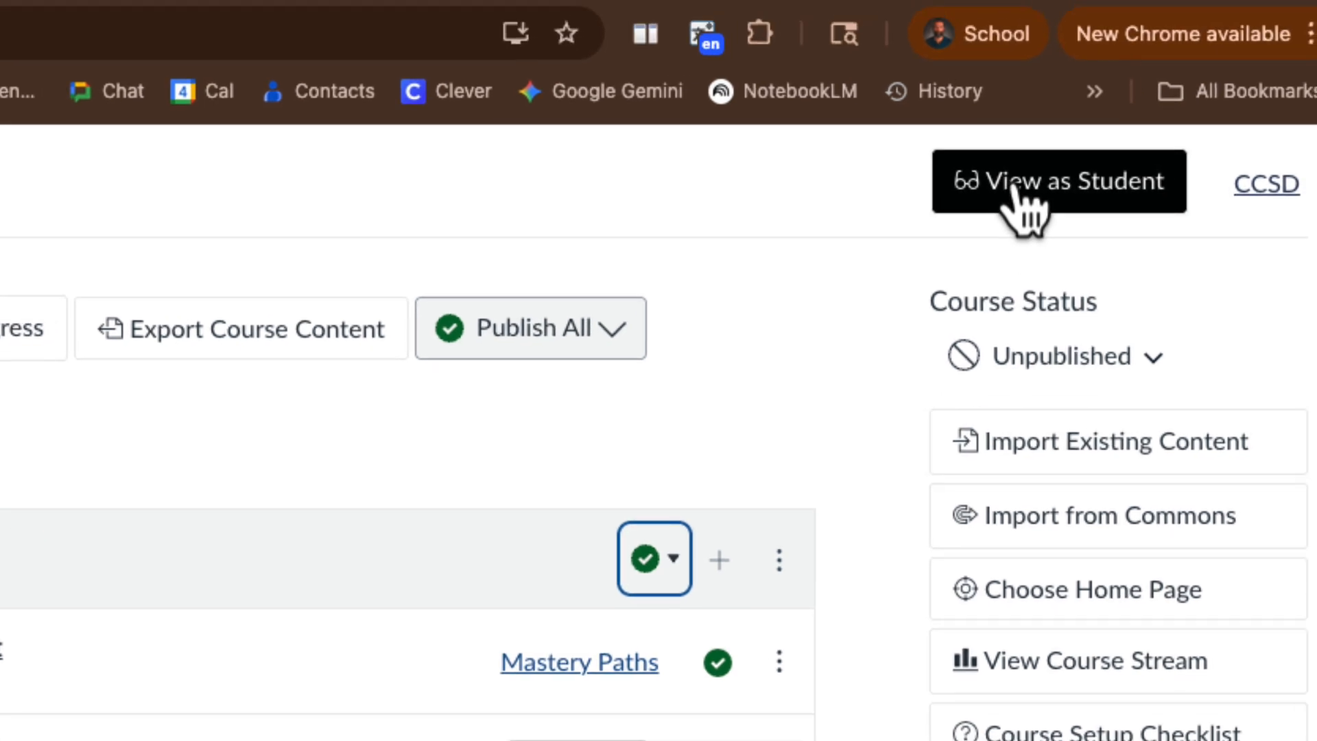
click(1013, 185)
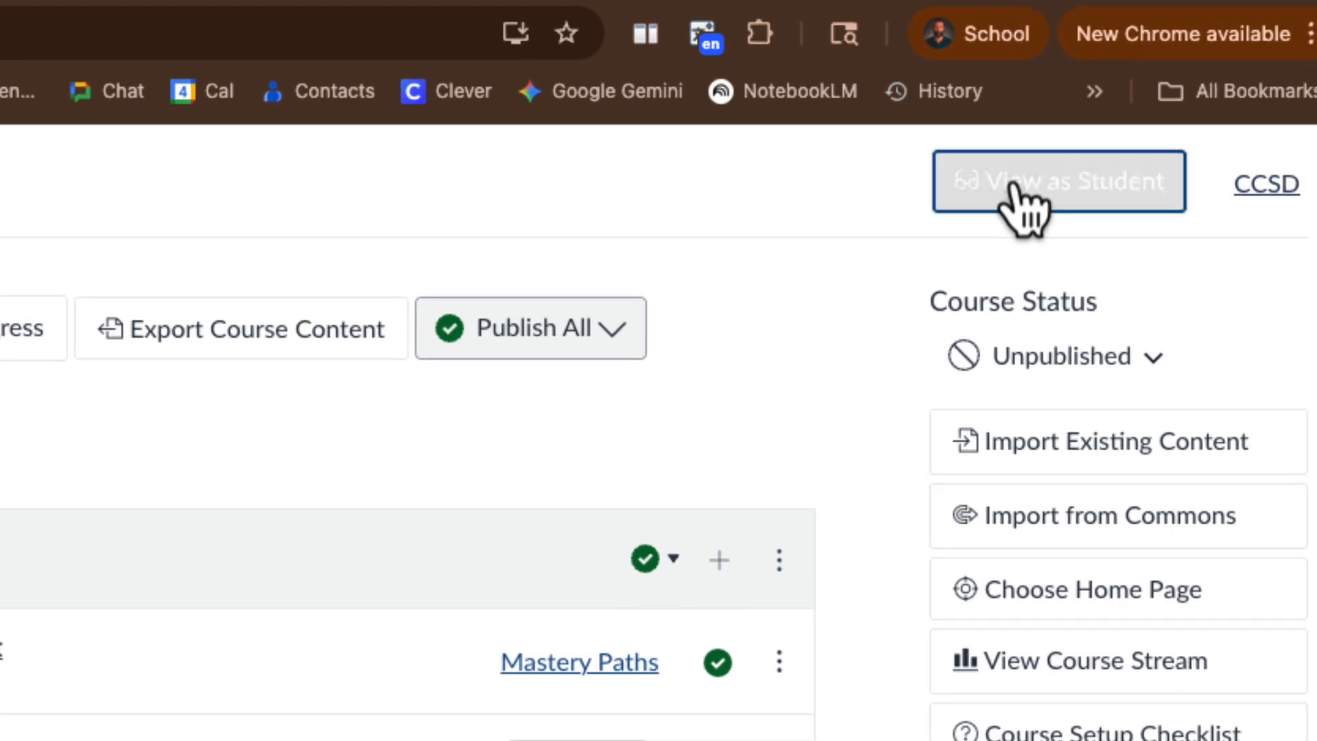